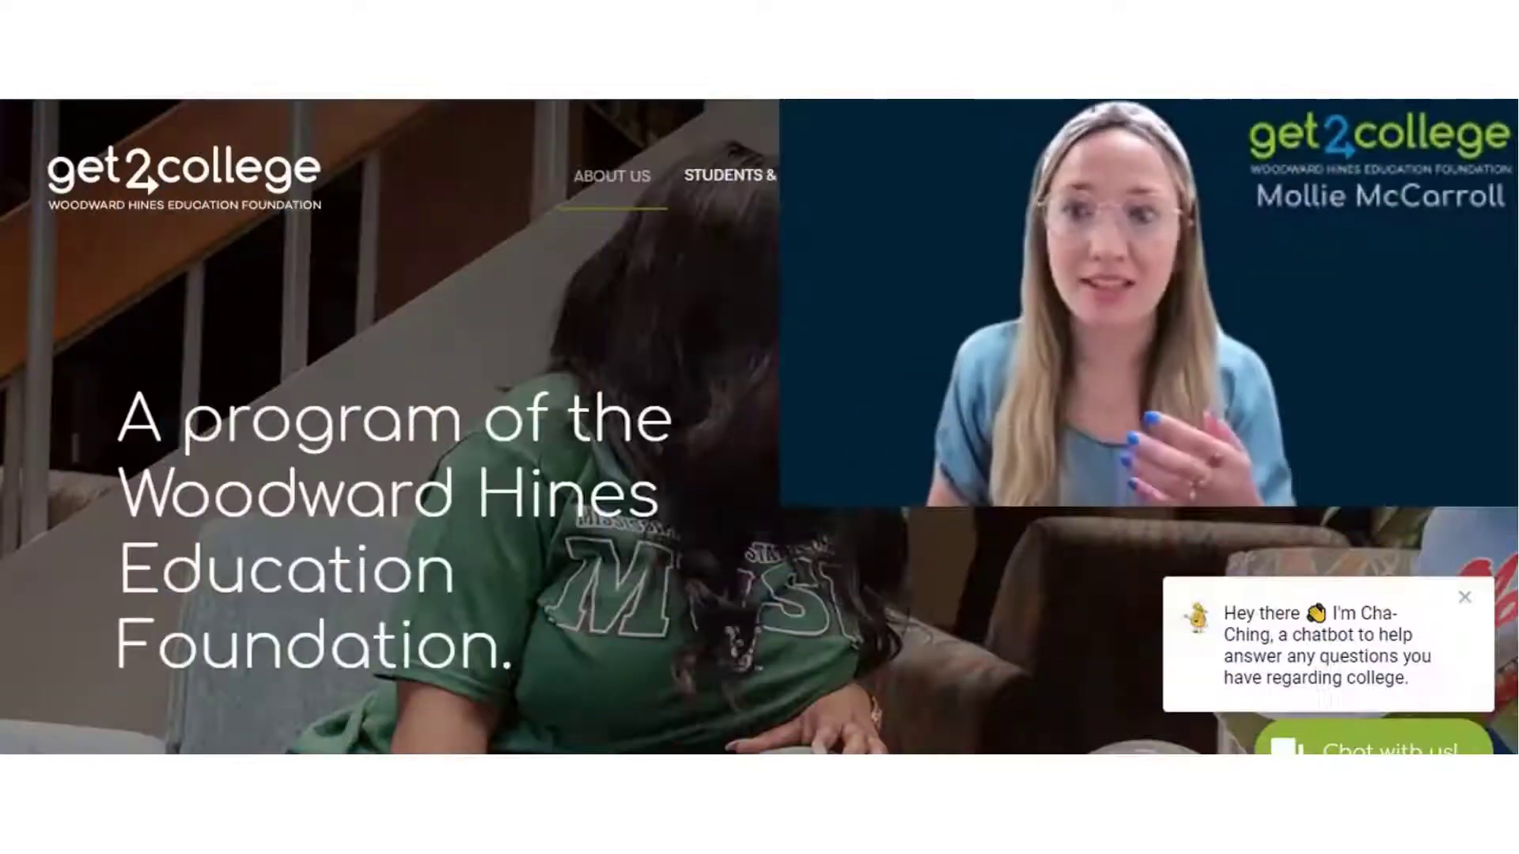
Step: Drop open the STUDENTS & FAMILIES menu on the get2college home page
mouse_move(823, 187)
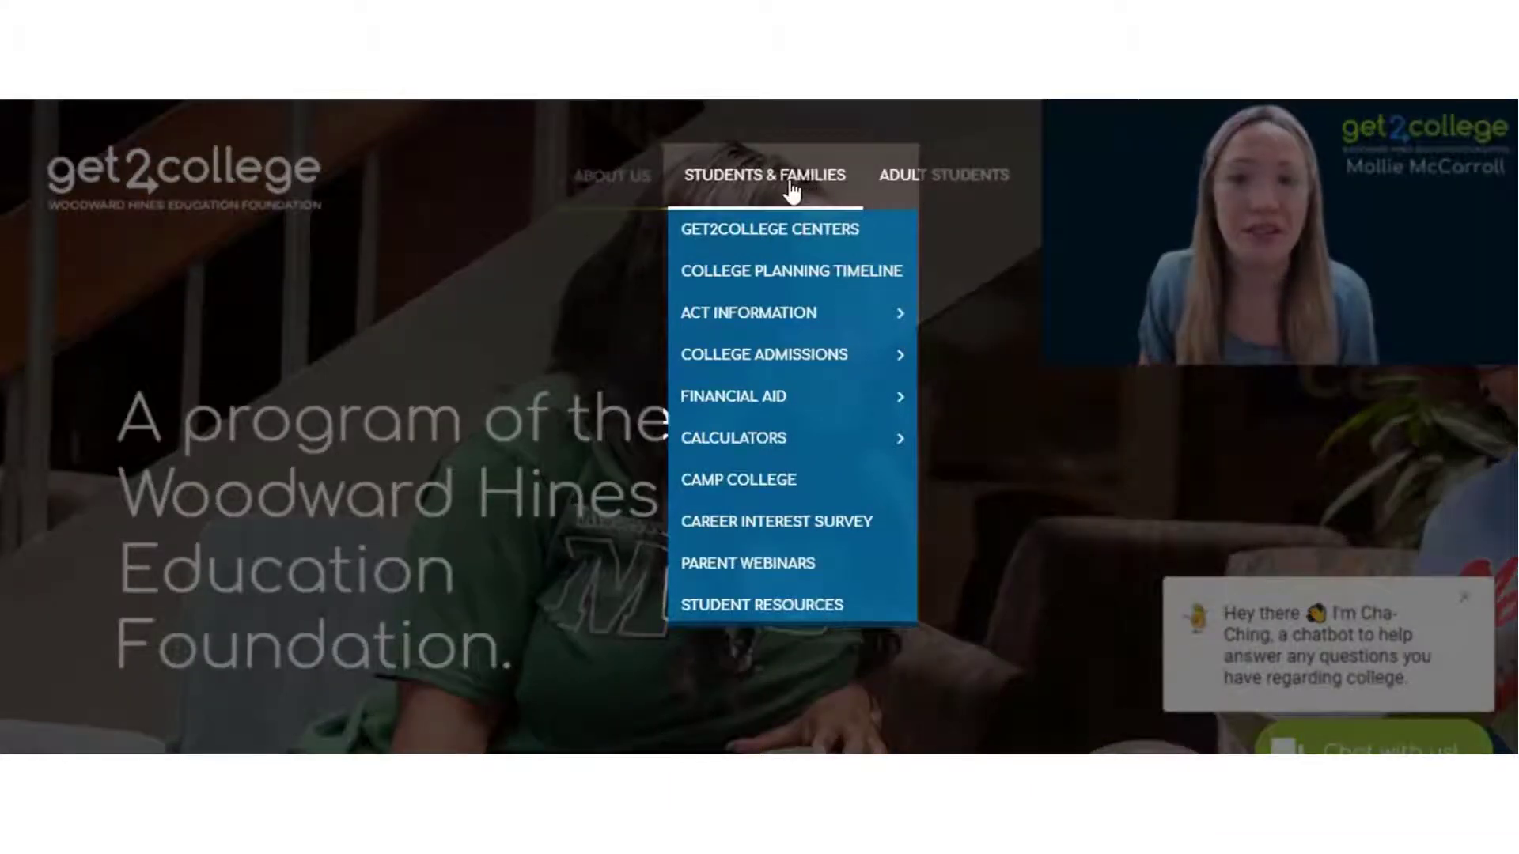
Step: Open the EFC Calculator from the Calculators menu and scroll down to the Getting Started form
mouse_move(844, 443)
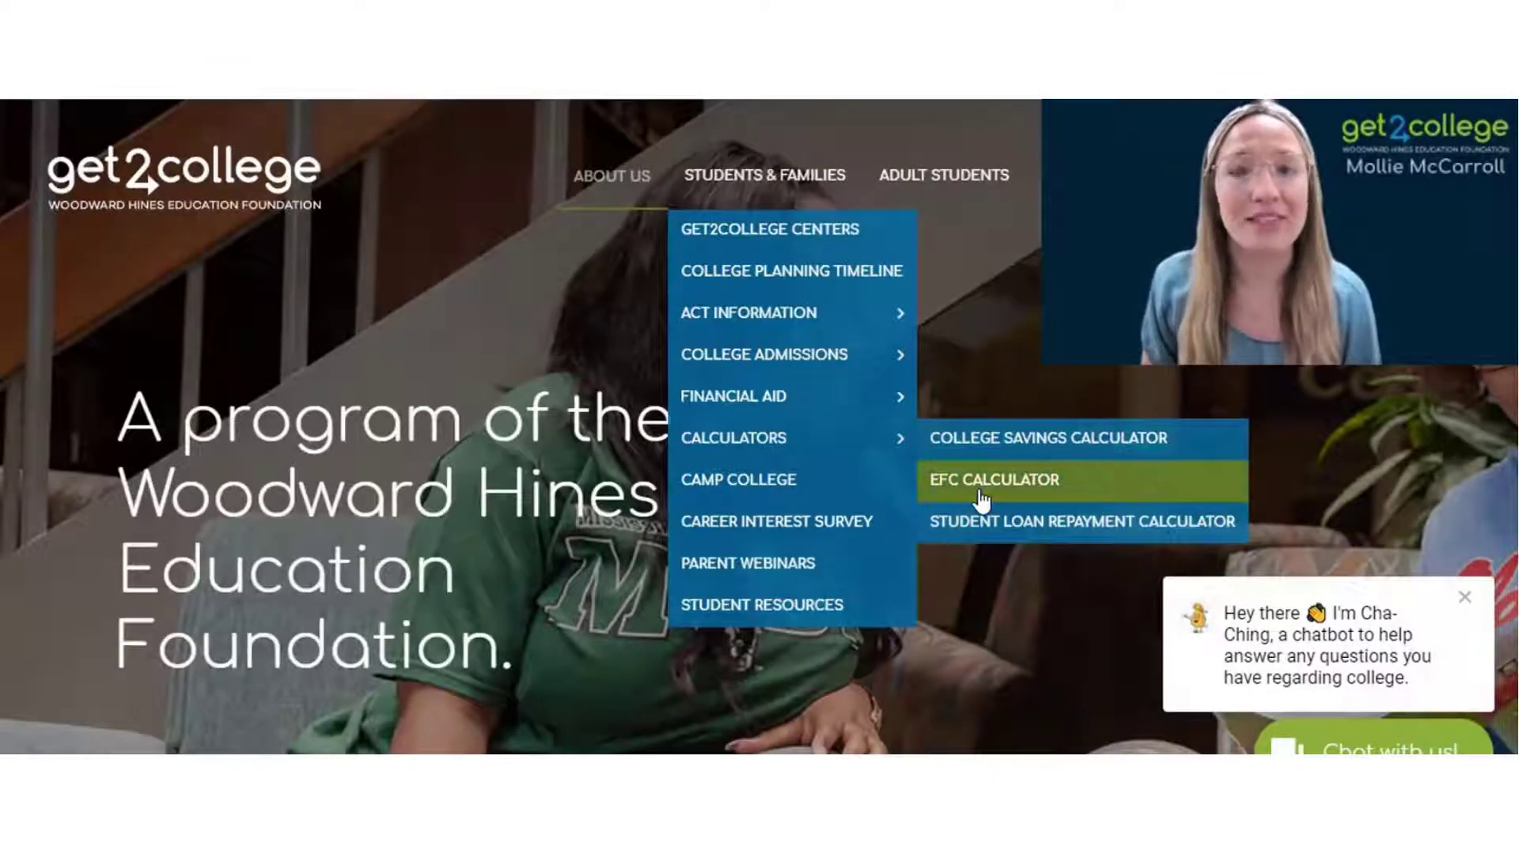
click(977, 490)
scroll(967, 476, down, 5)
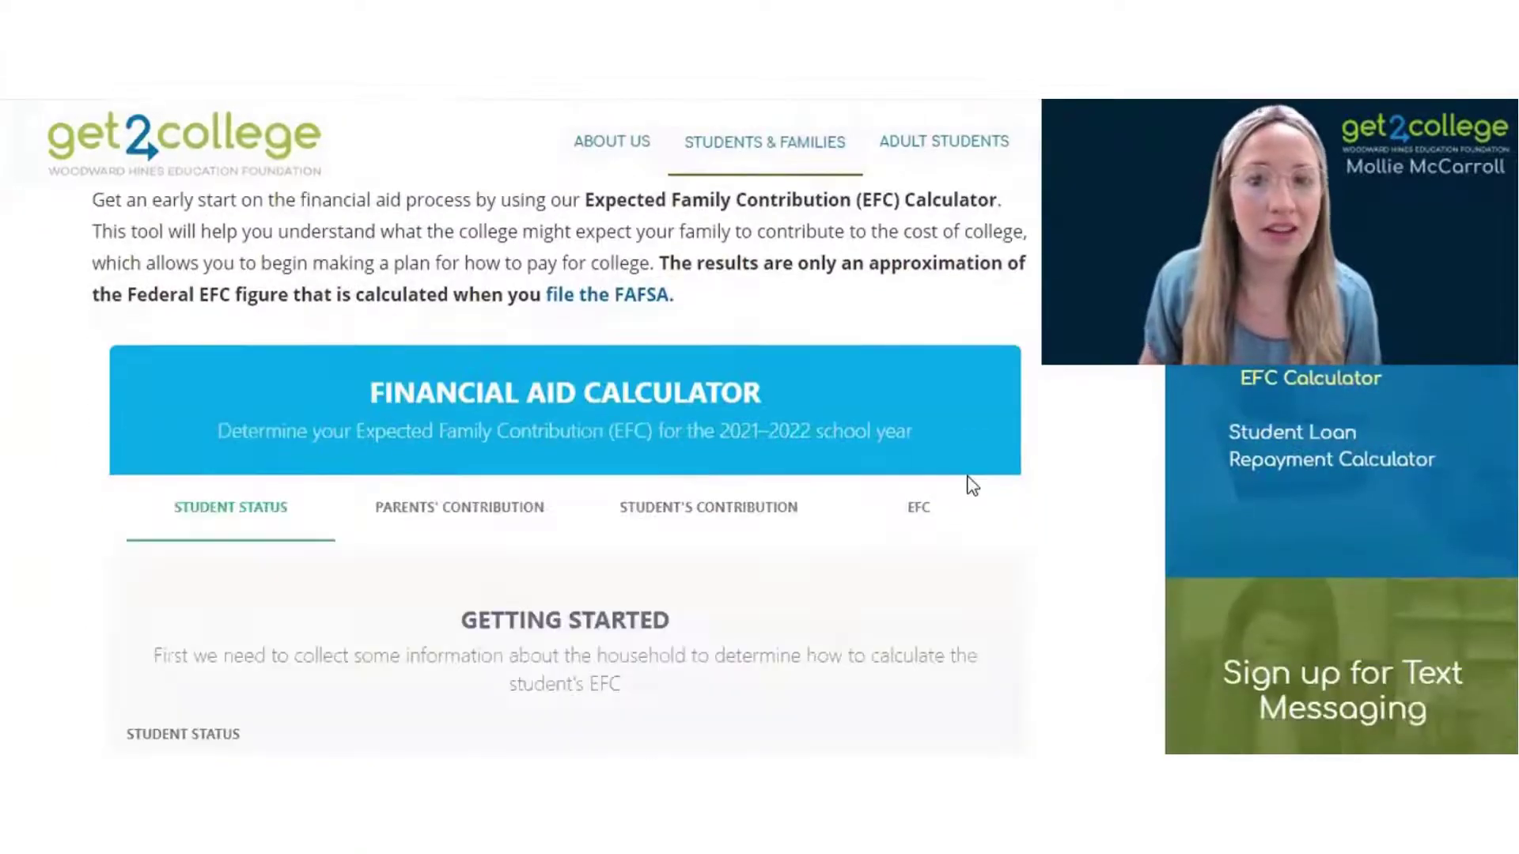
scroll(973, 485, down, 3)
scroll(971, 489, up, 1)
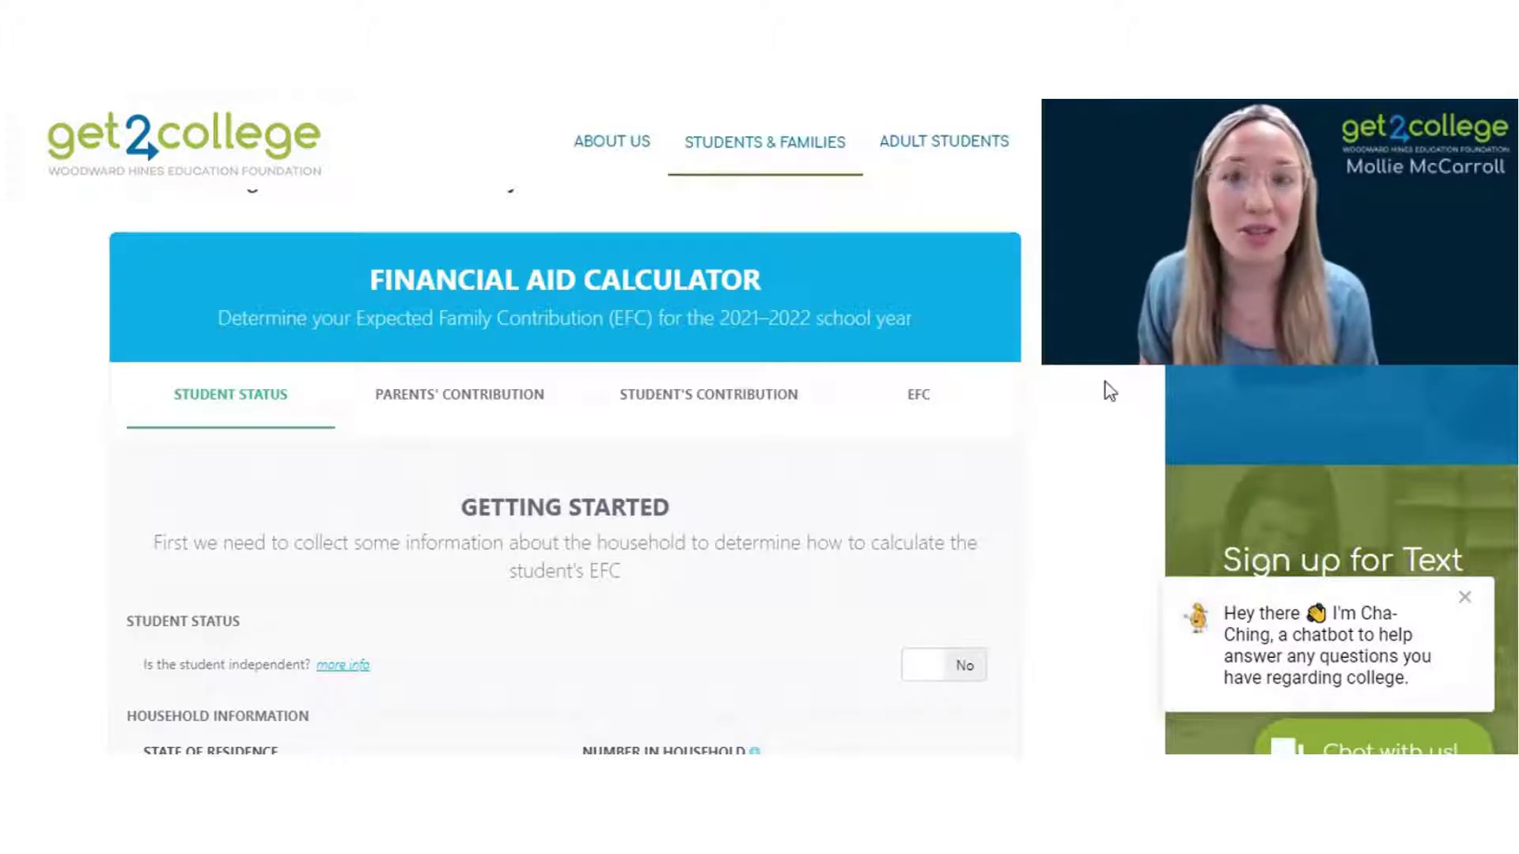
scroll(1036, 413, down, 1)
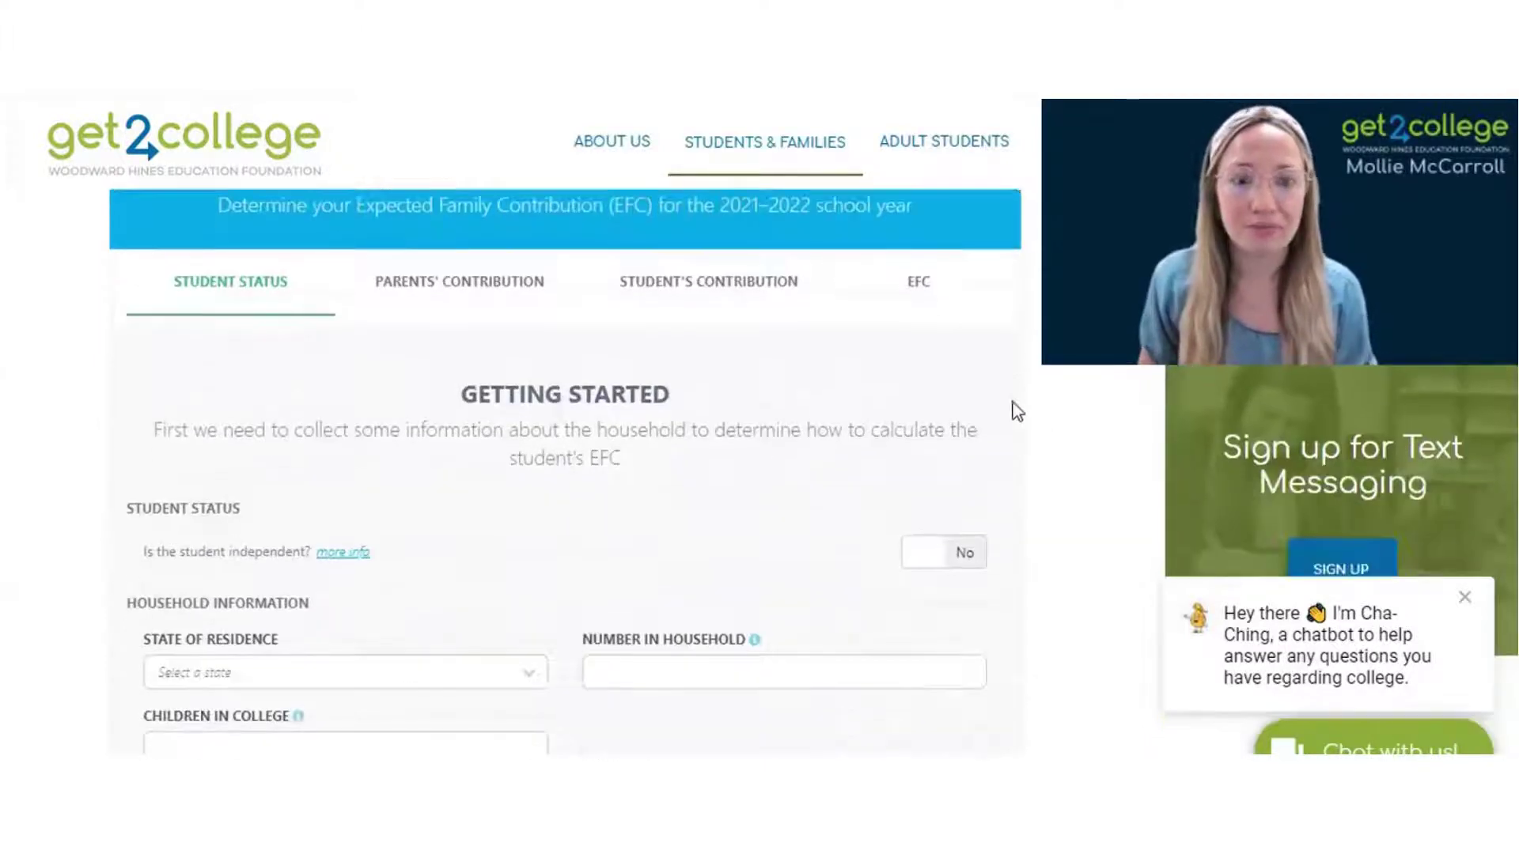
scroll(934, 443, down, 3)
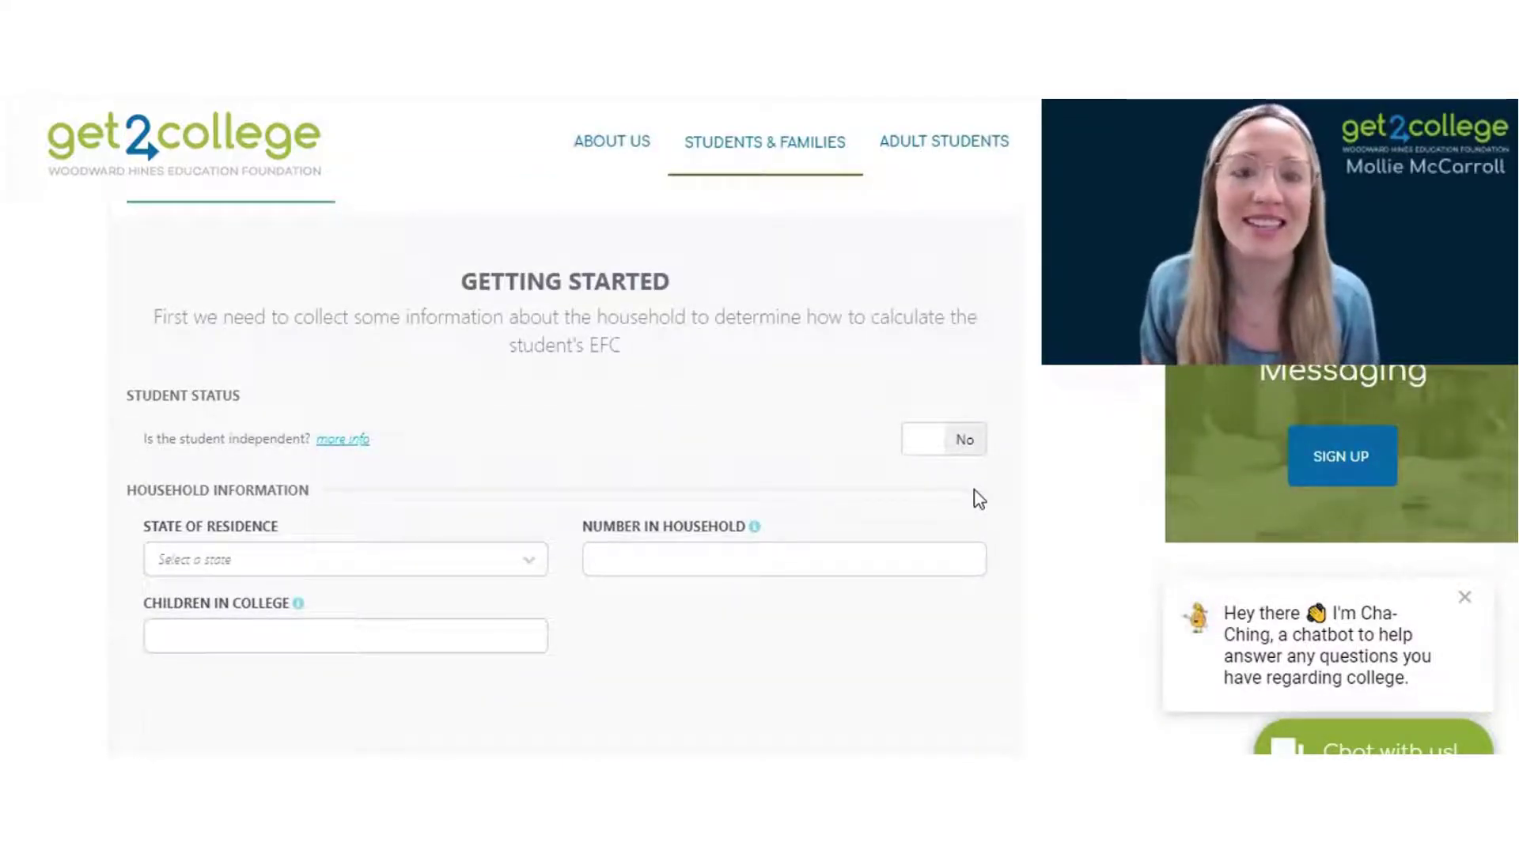
scroll(627, 461, down, 1)
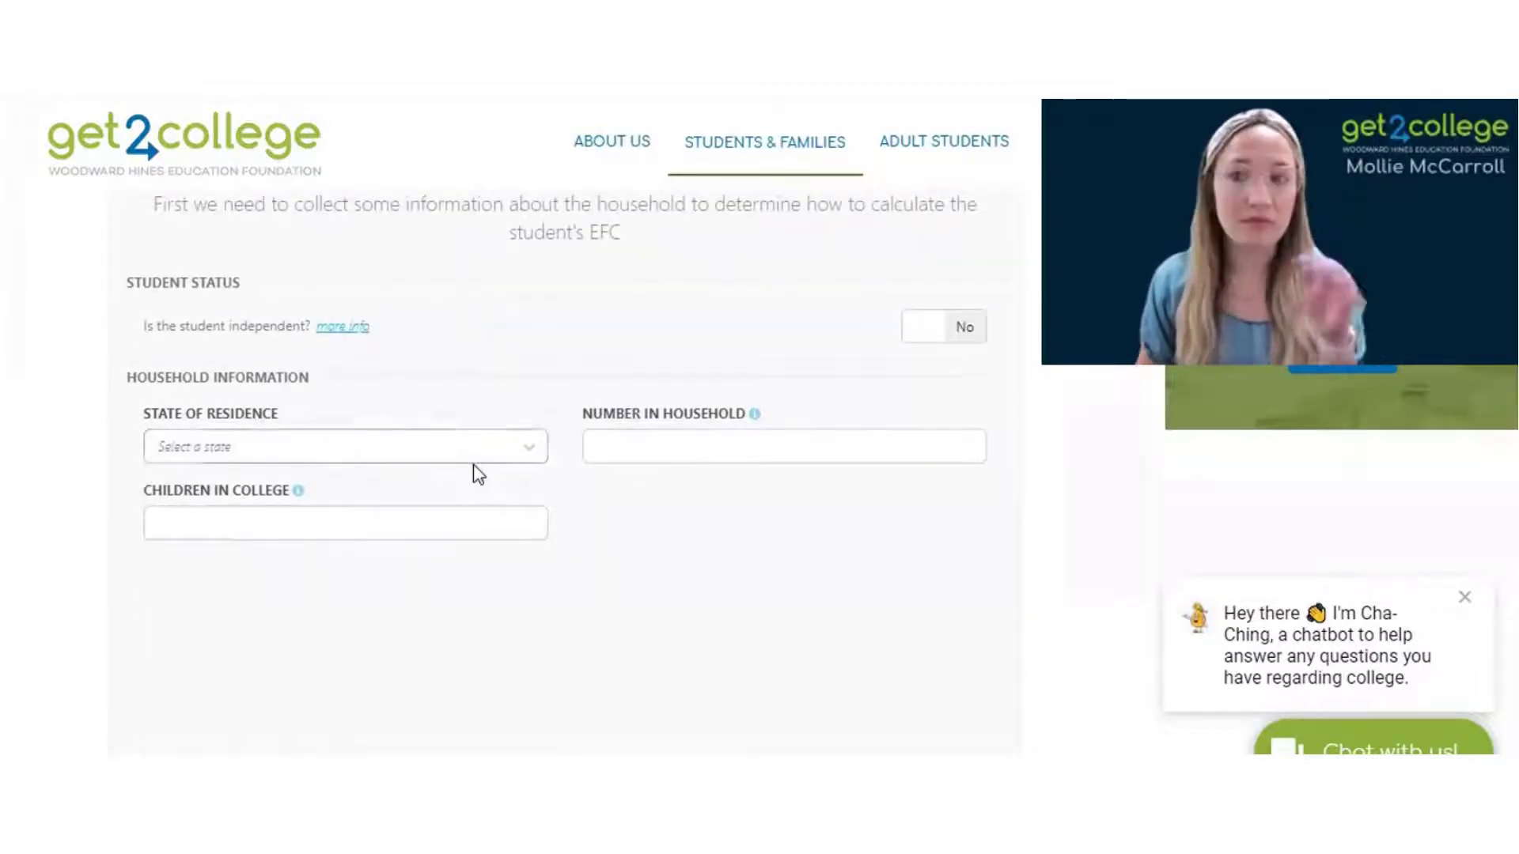
Step: Set state to Mississippi, household to 4, children in college to 1, and continue
click(435, 451)
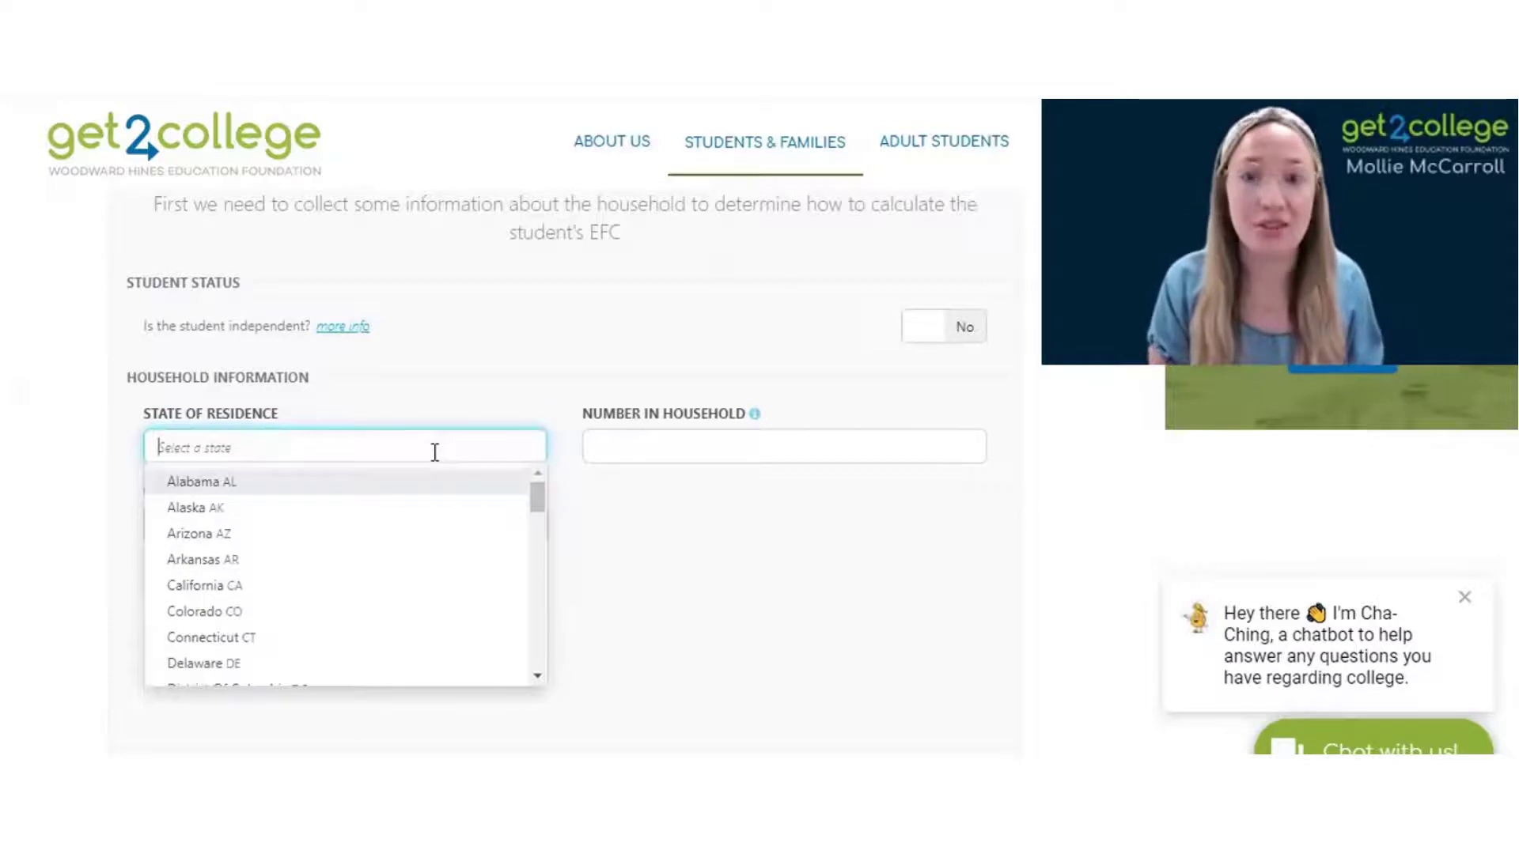
text(mis)
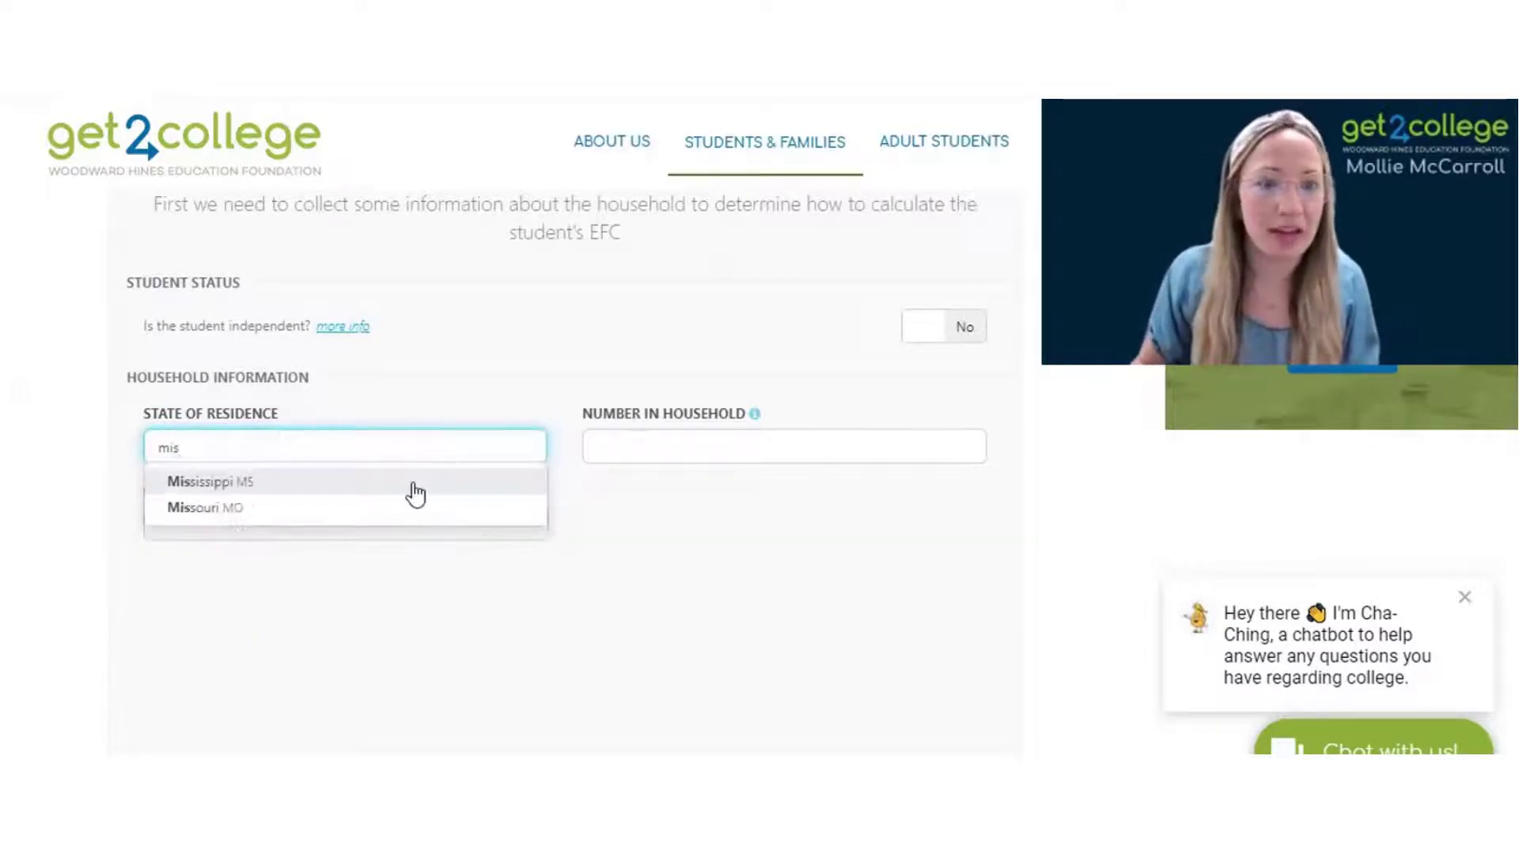
click(412, 484)
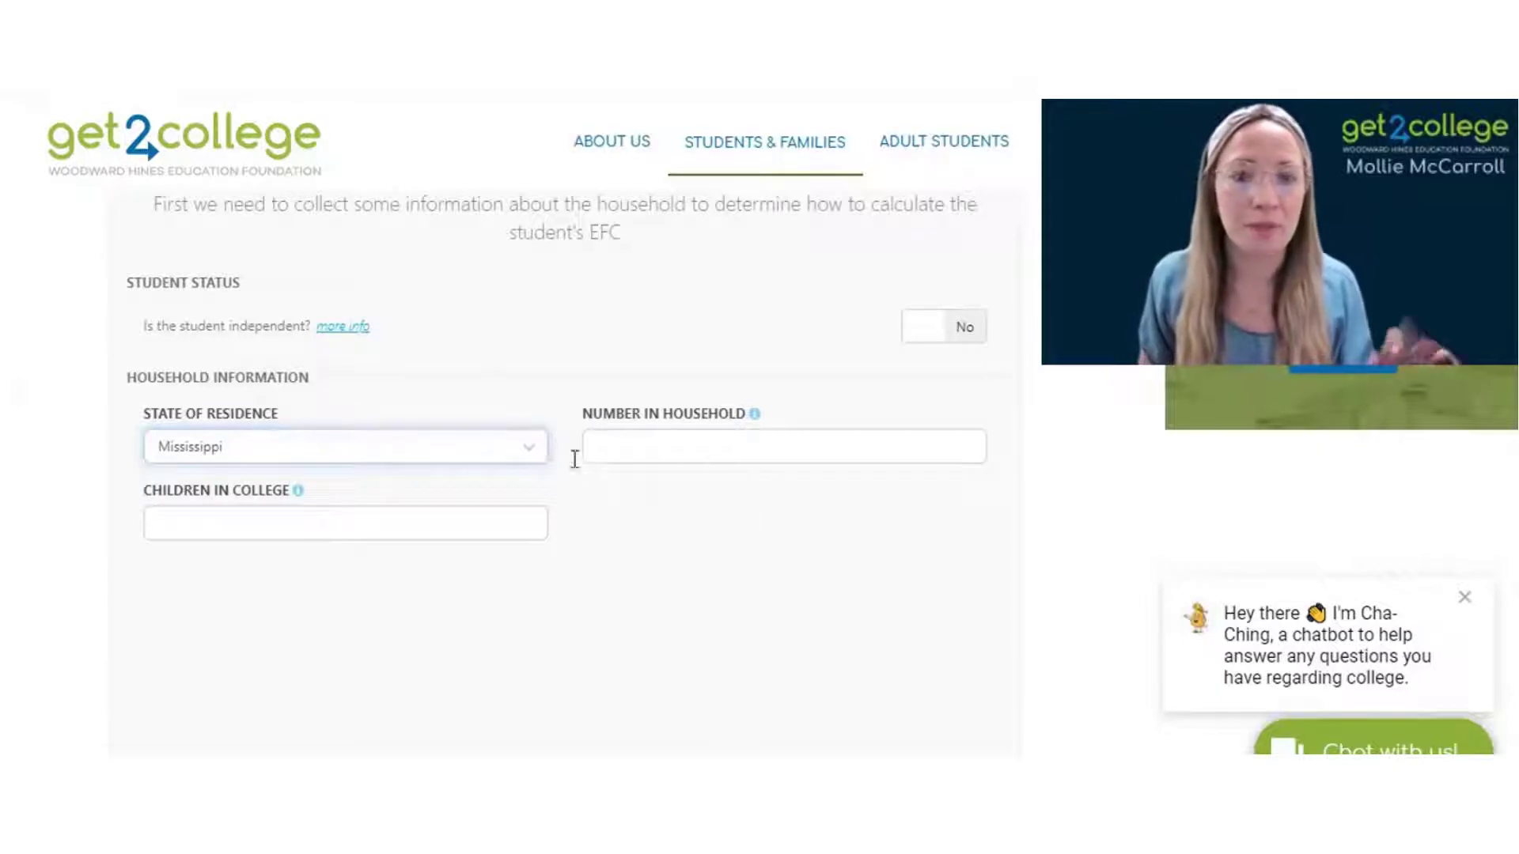
click(657, 455)
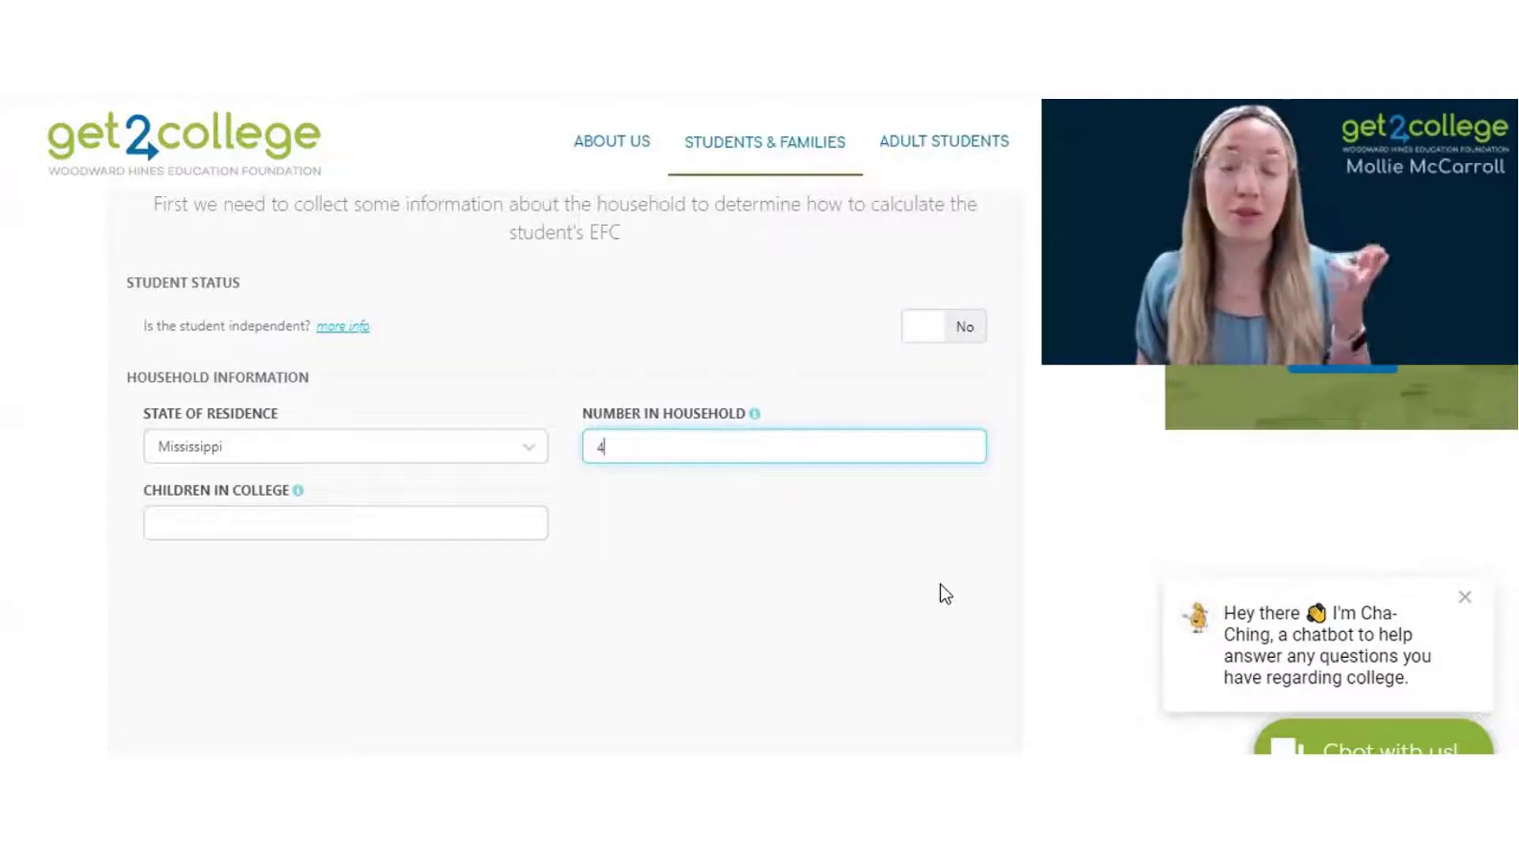
click(436, 530)
text(1)
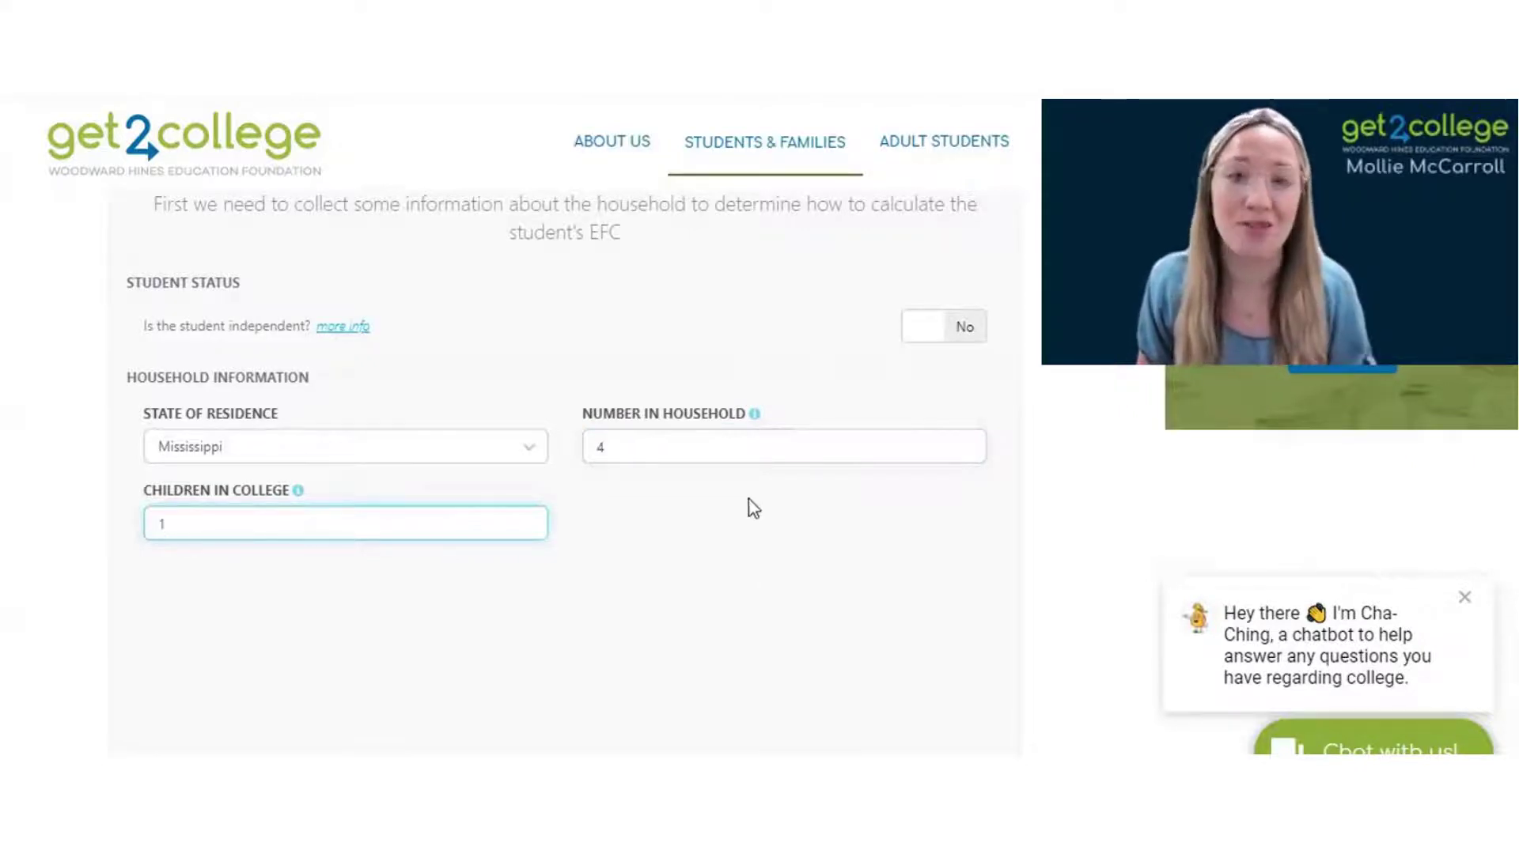
scroll(852, 631, down, 2)
click(873, 695)
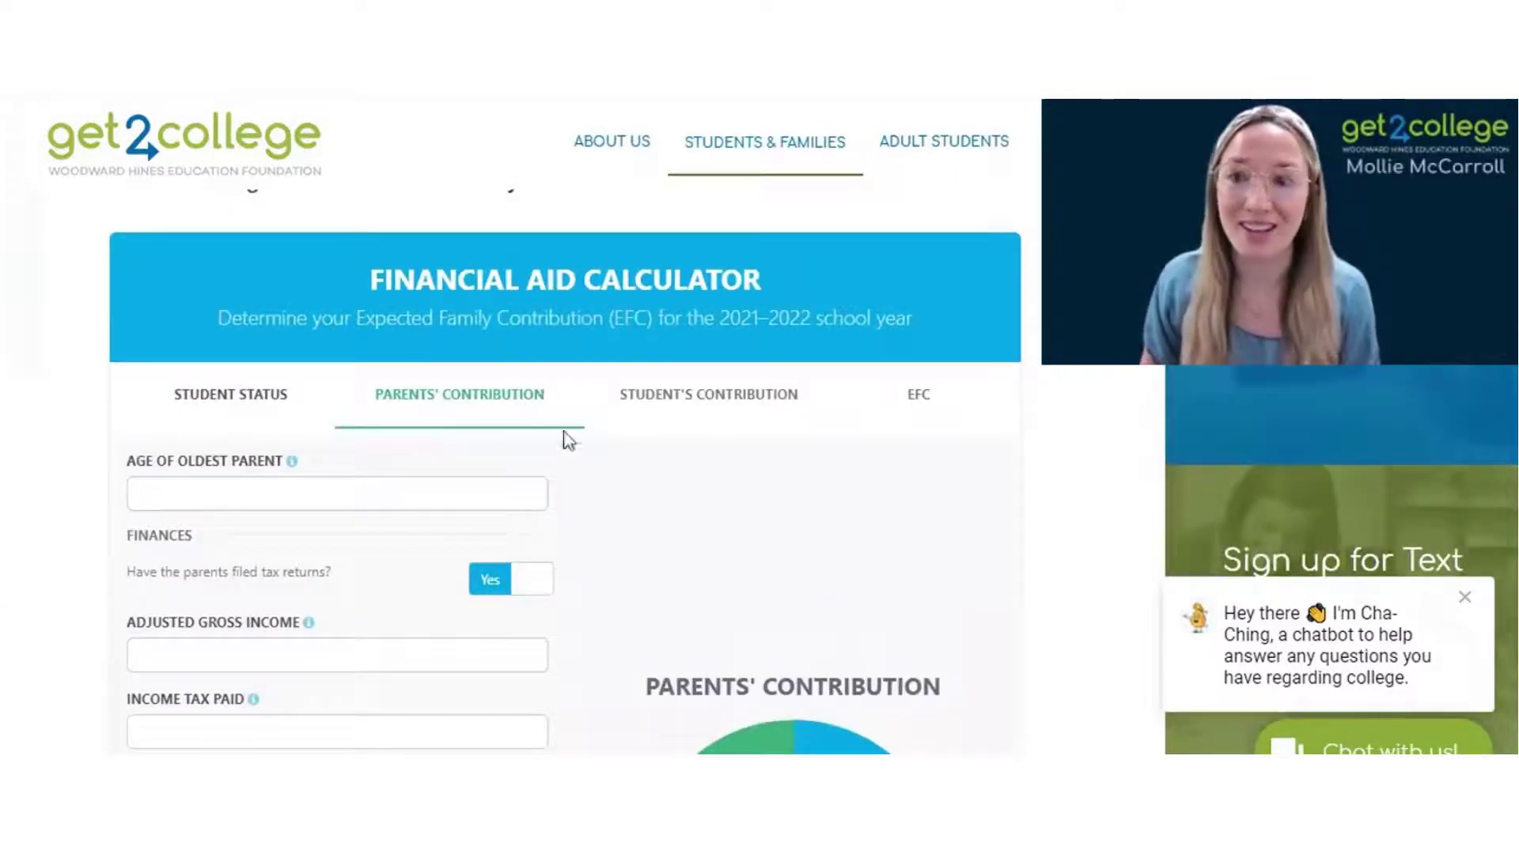
Step: Enter 55 as the oldest parent's age and 65,000 as adjusted gross income
scroll(609, 480, down, 2)
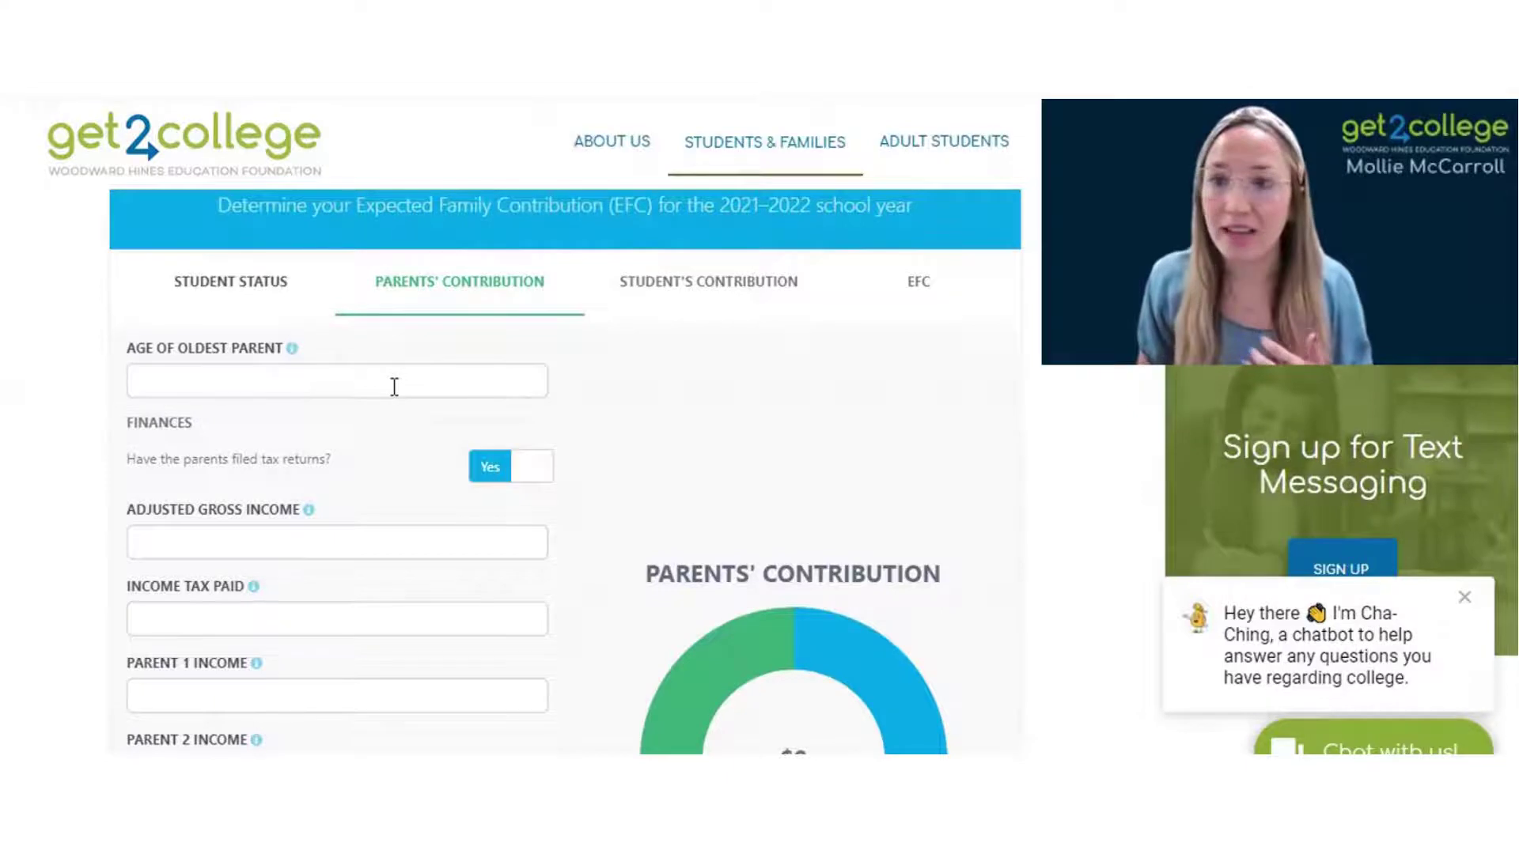
scroll(529, 524, down, 2)
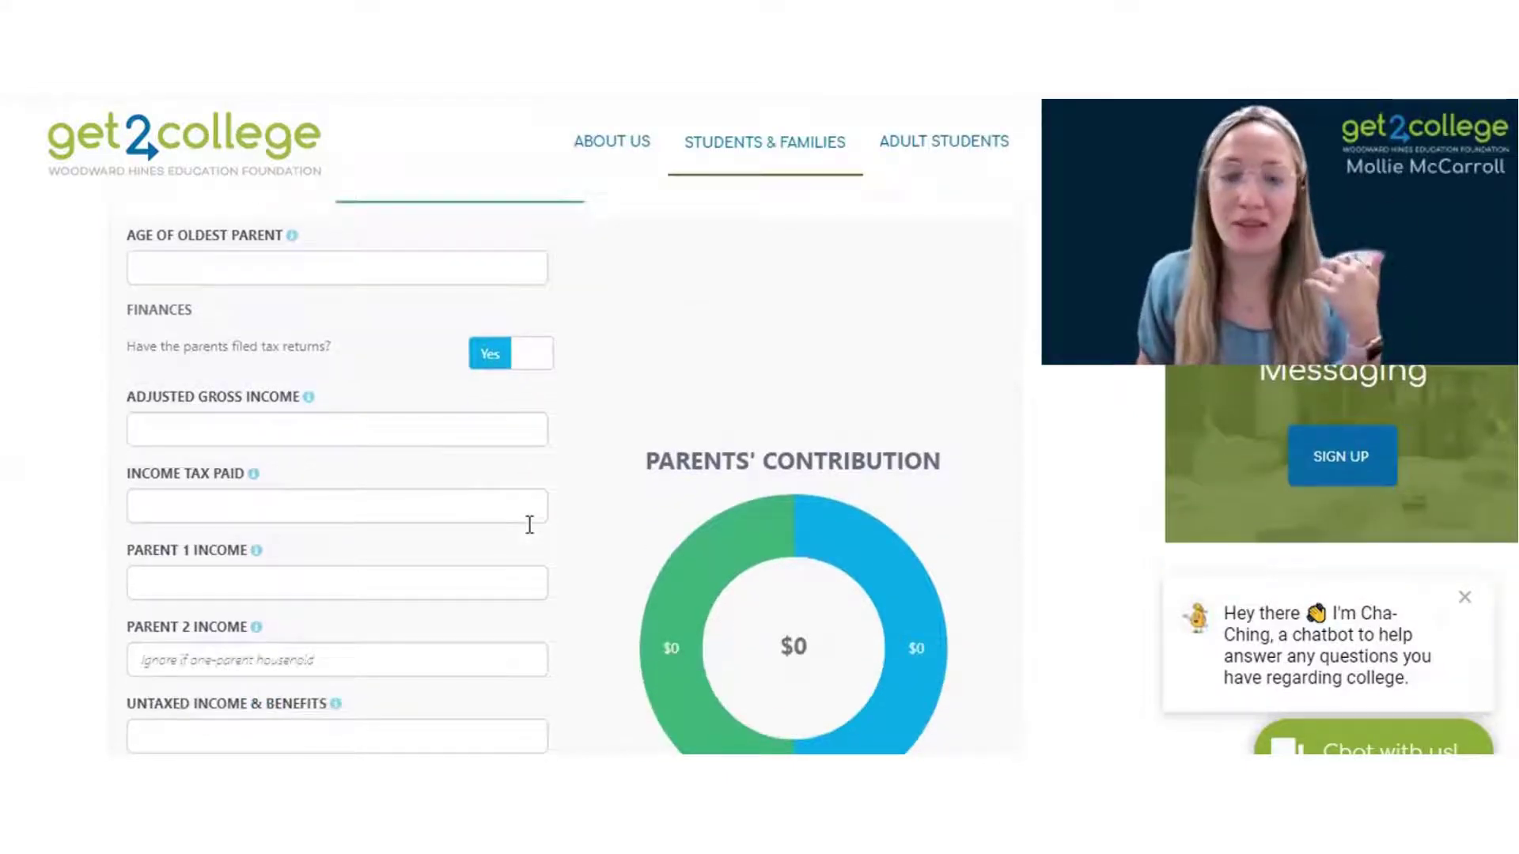
click(378, 281)
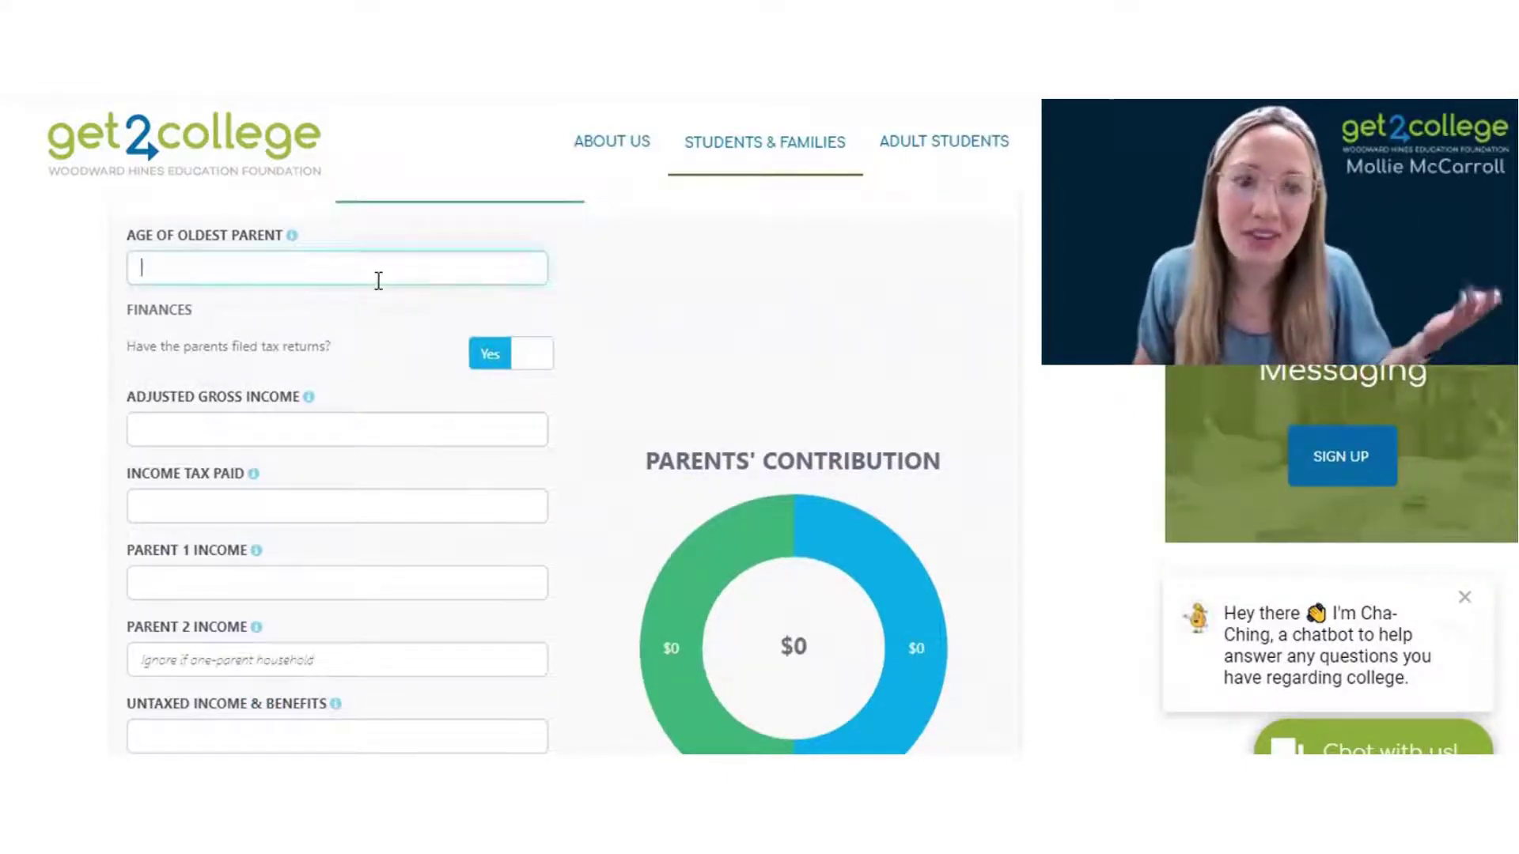
text(55)
scroll(390, 335, down, 2)
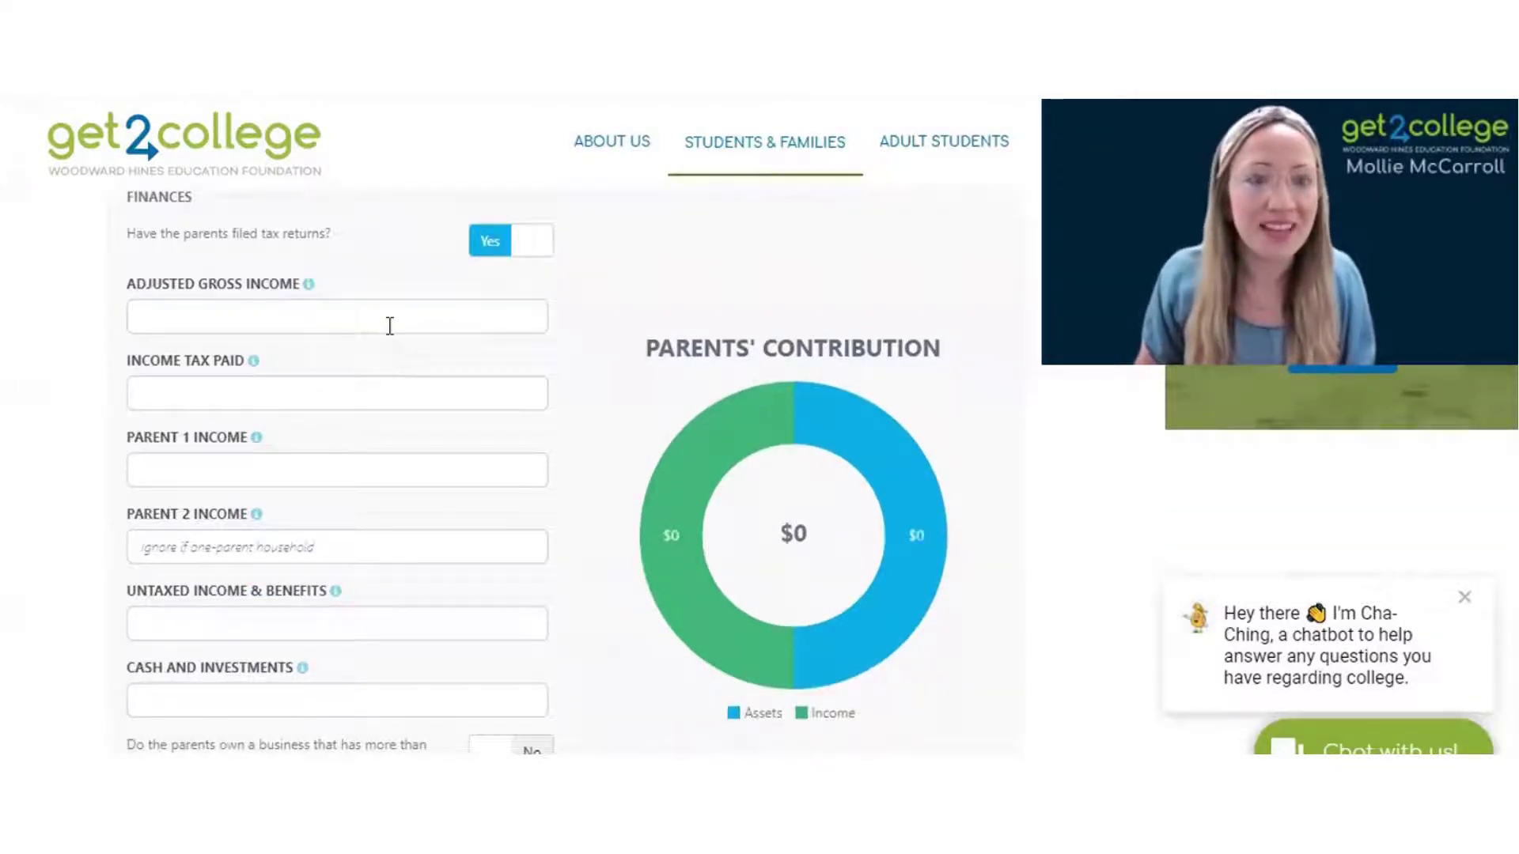
click(390, 325)
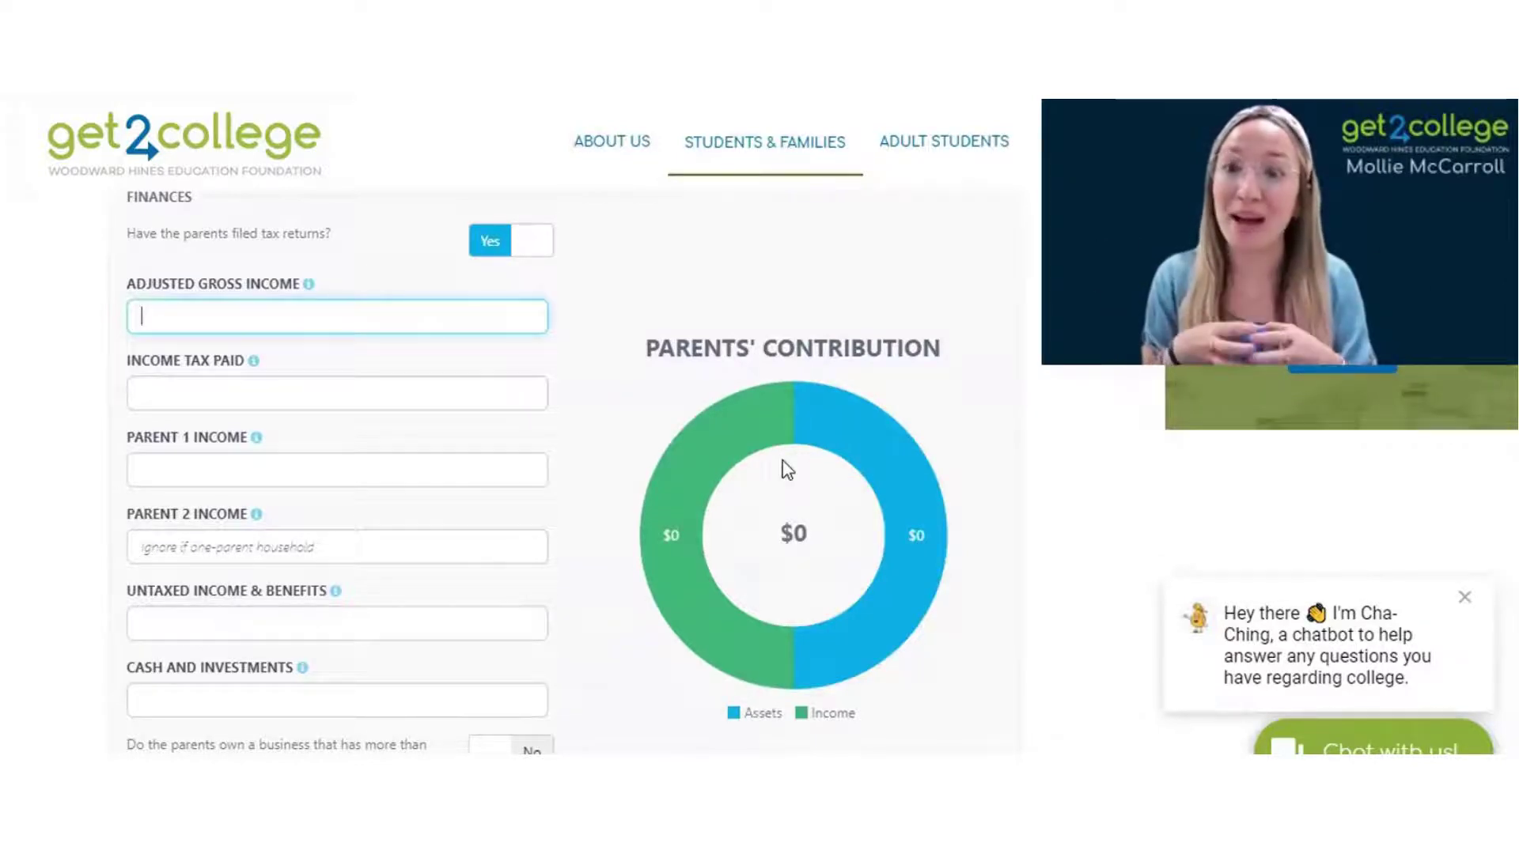
text(65,000)
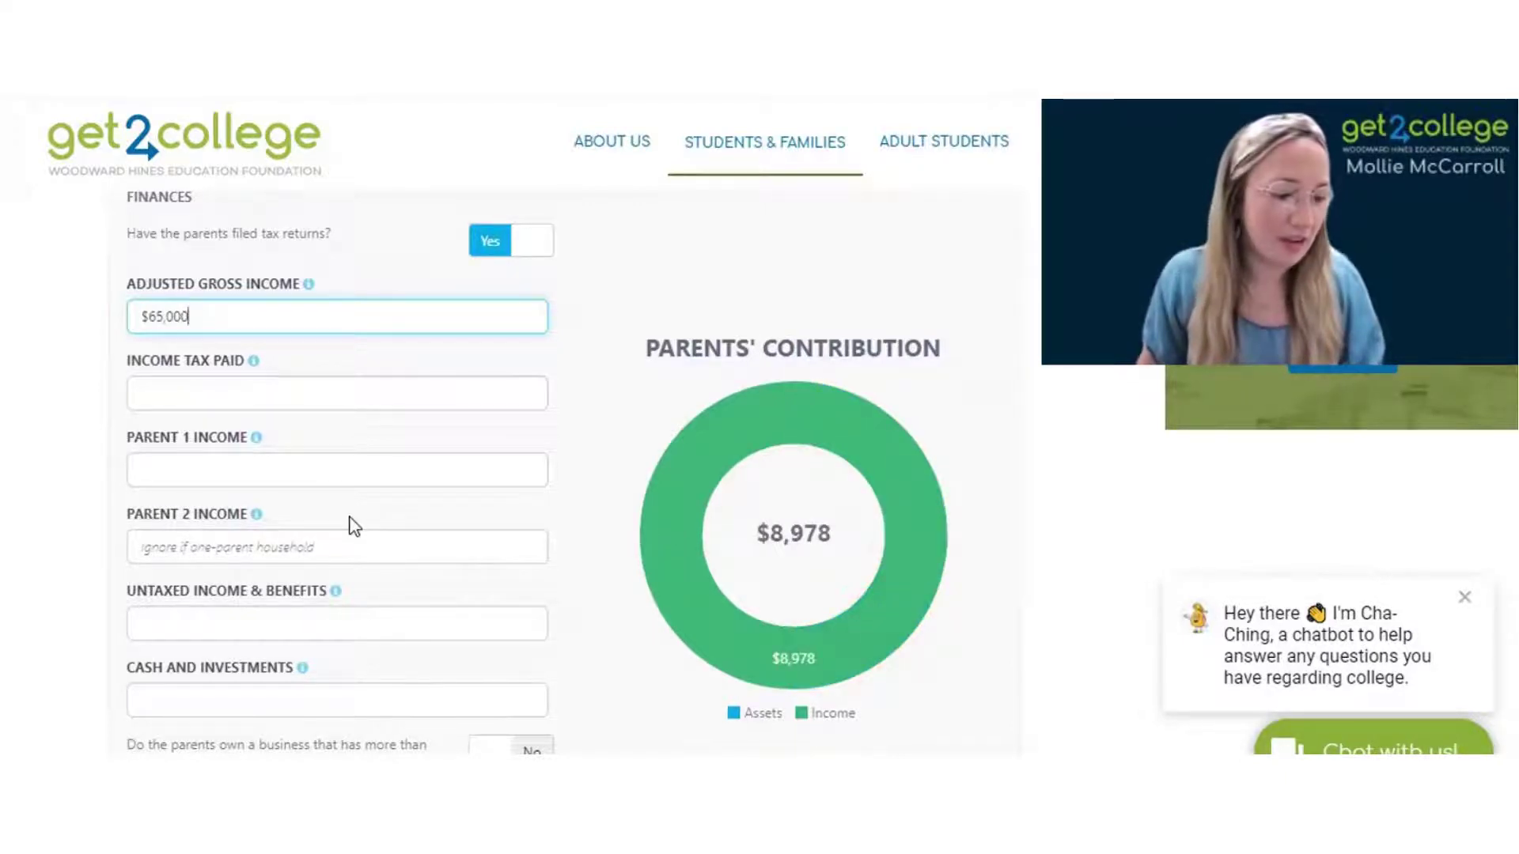
scroll(332, 332, down, 1)
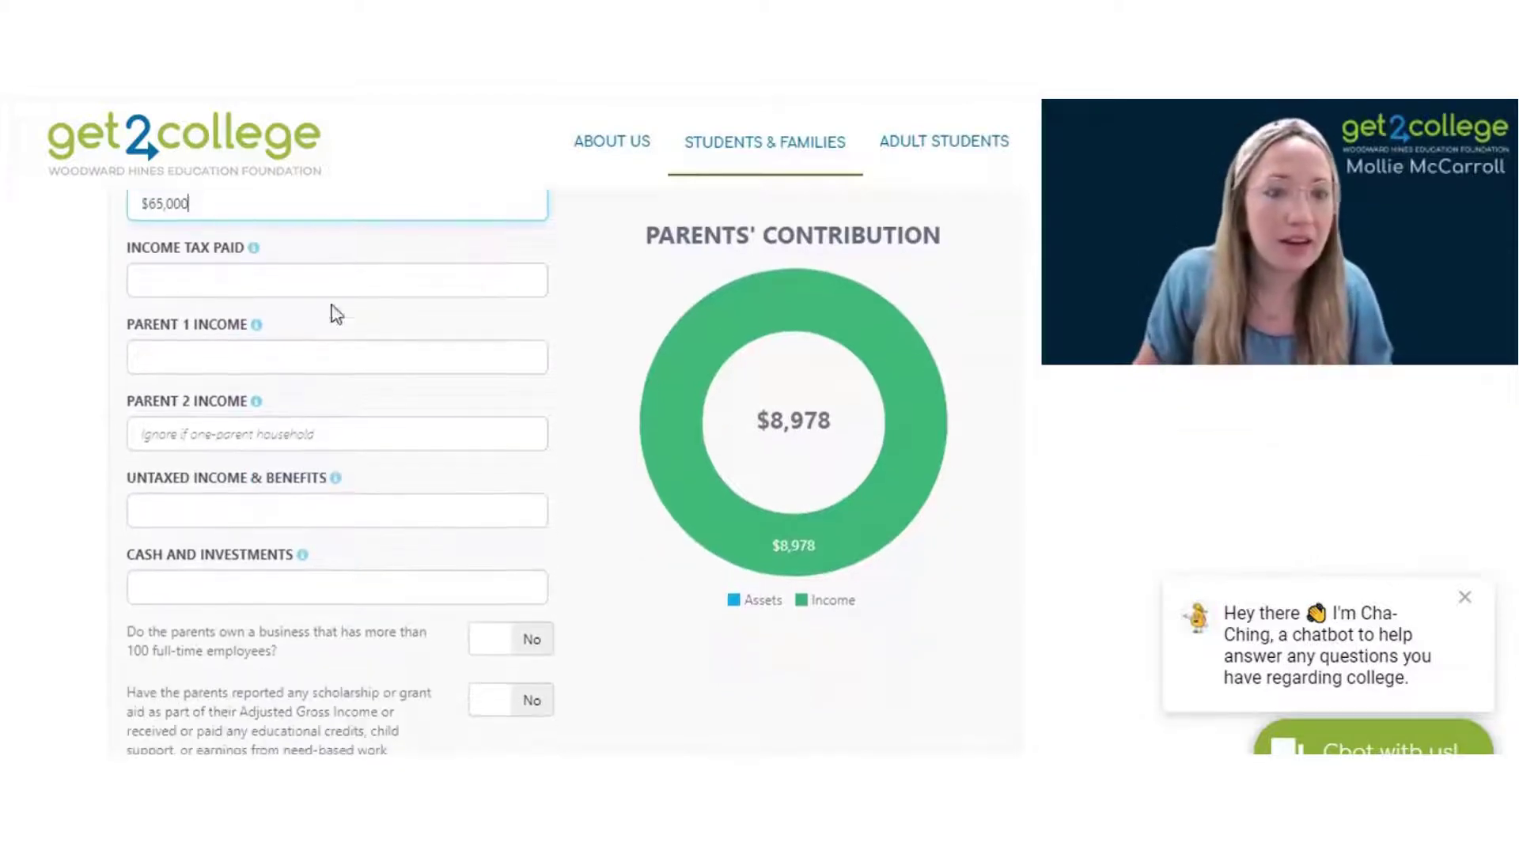
click(386, 297)
scroll(390, 301, up, 1)
mouse_move(254, 368)
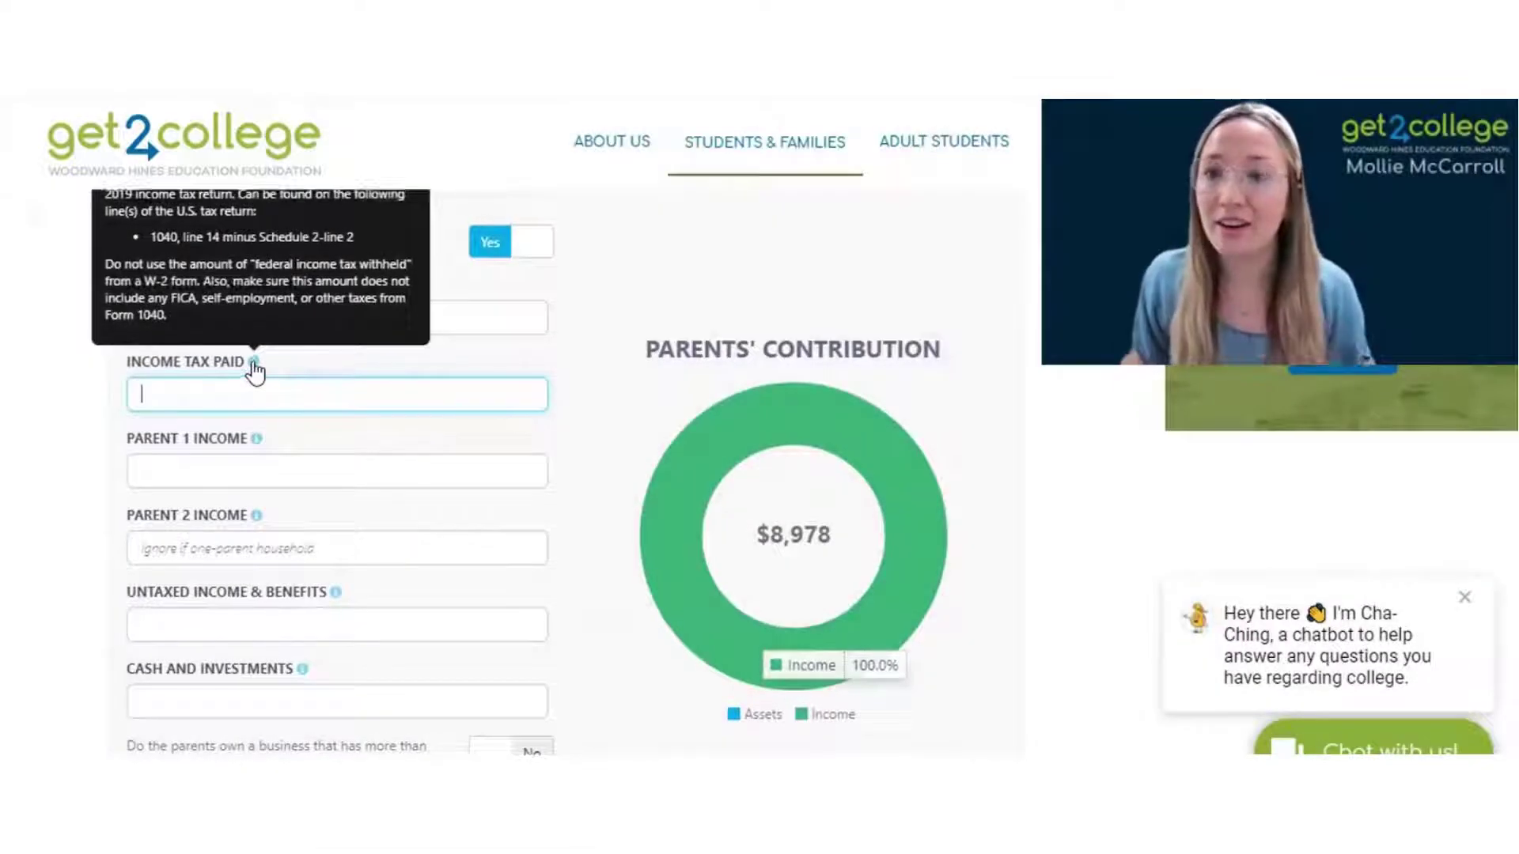
scroll(409, 491, up, 1)
scroll(285, 431, down, 1)
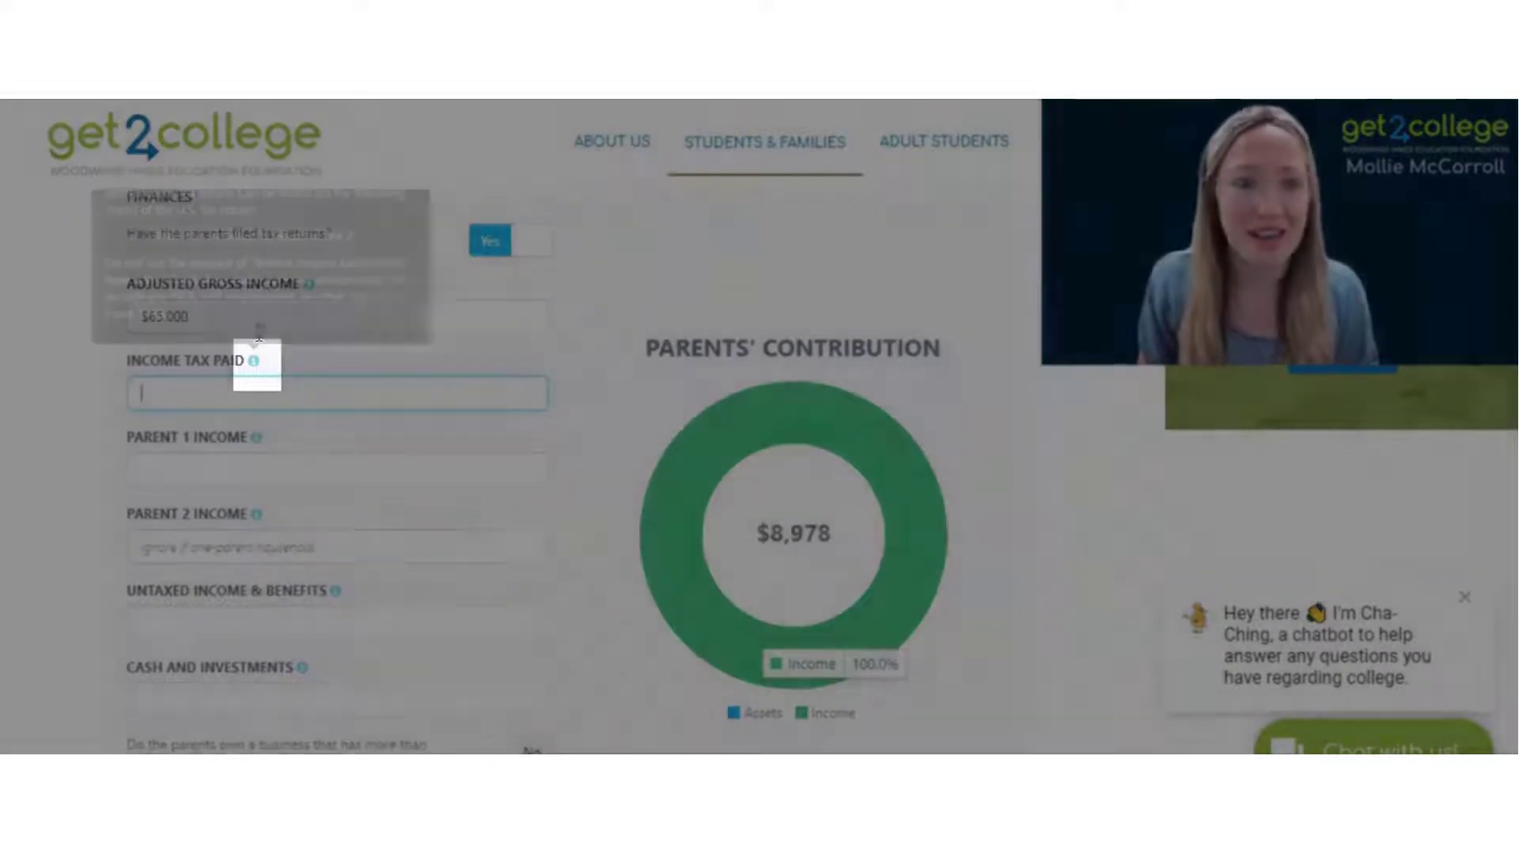
scroll(545, 420, up, 1)
mouse_move(252, 480)
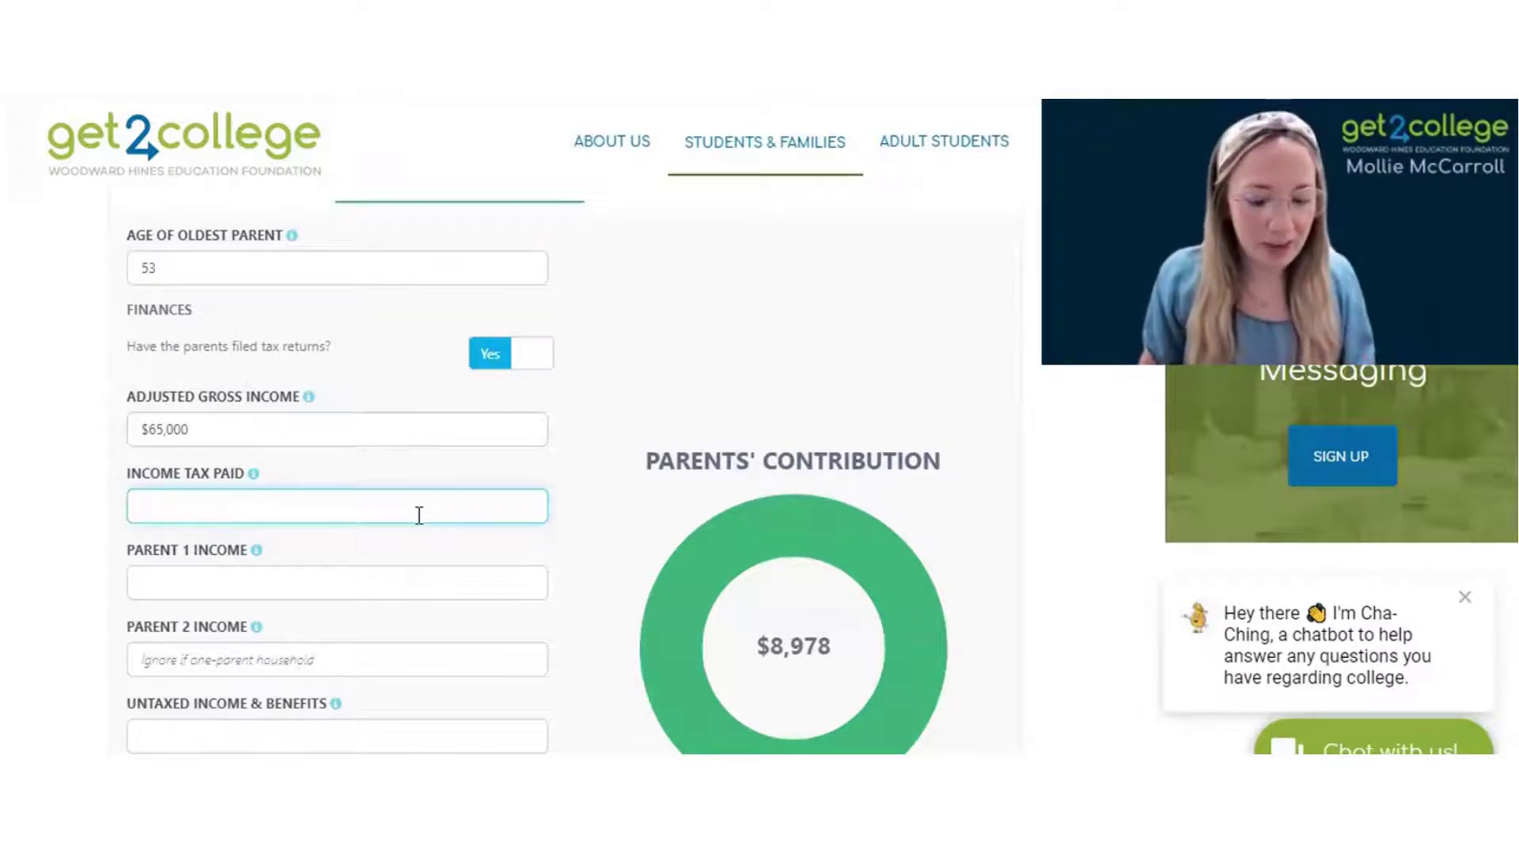
Step: Enter $4,000 income tax paid and $46,500 as Parent 1 income
text(4)
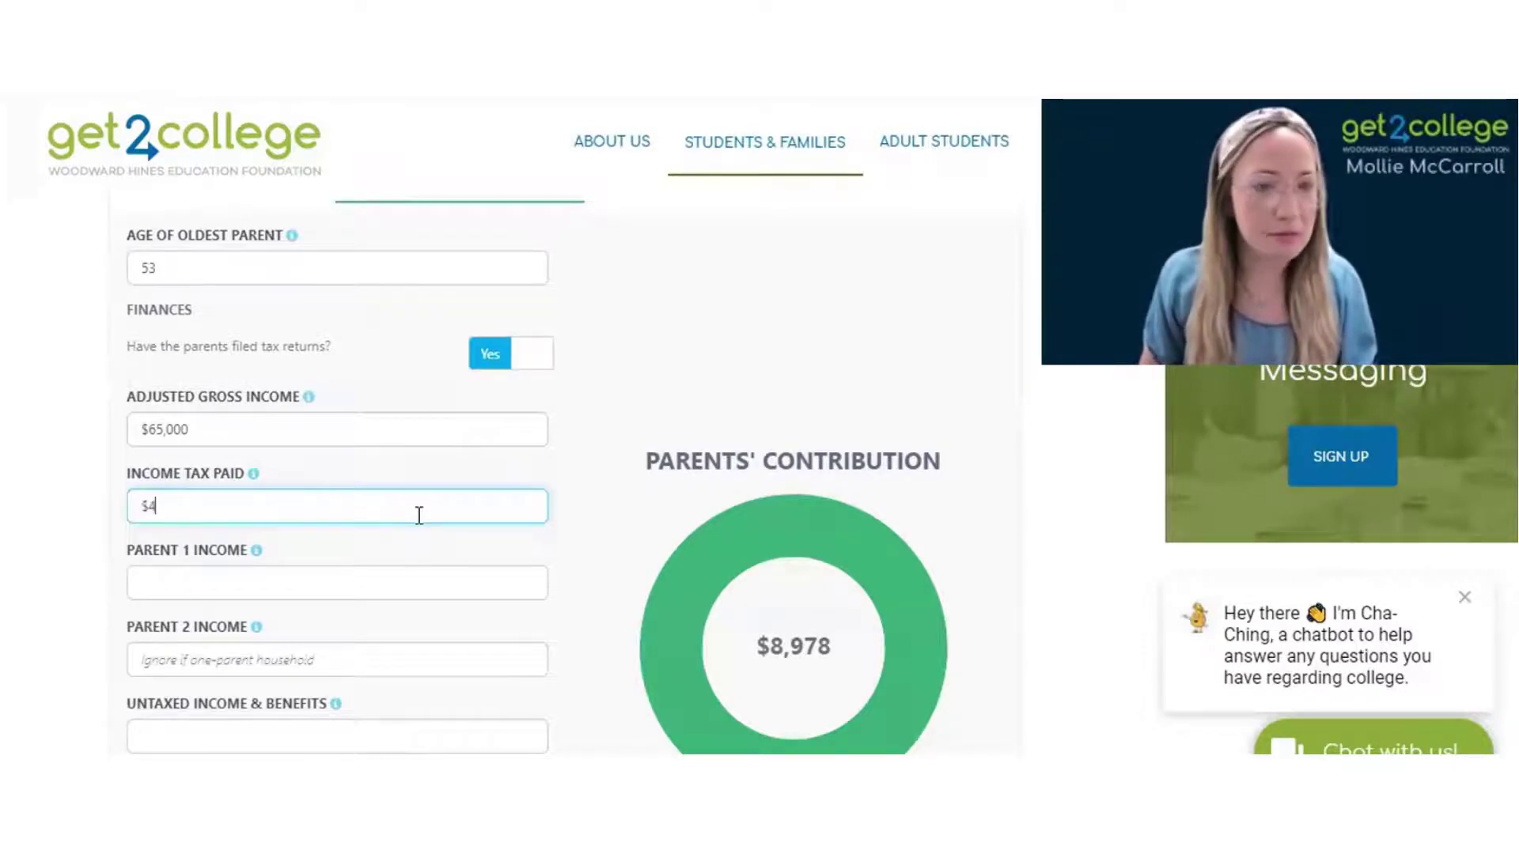
text(,000)
scroll(388, 503, down, 1)
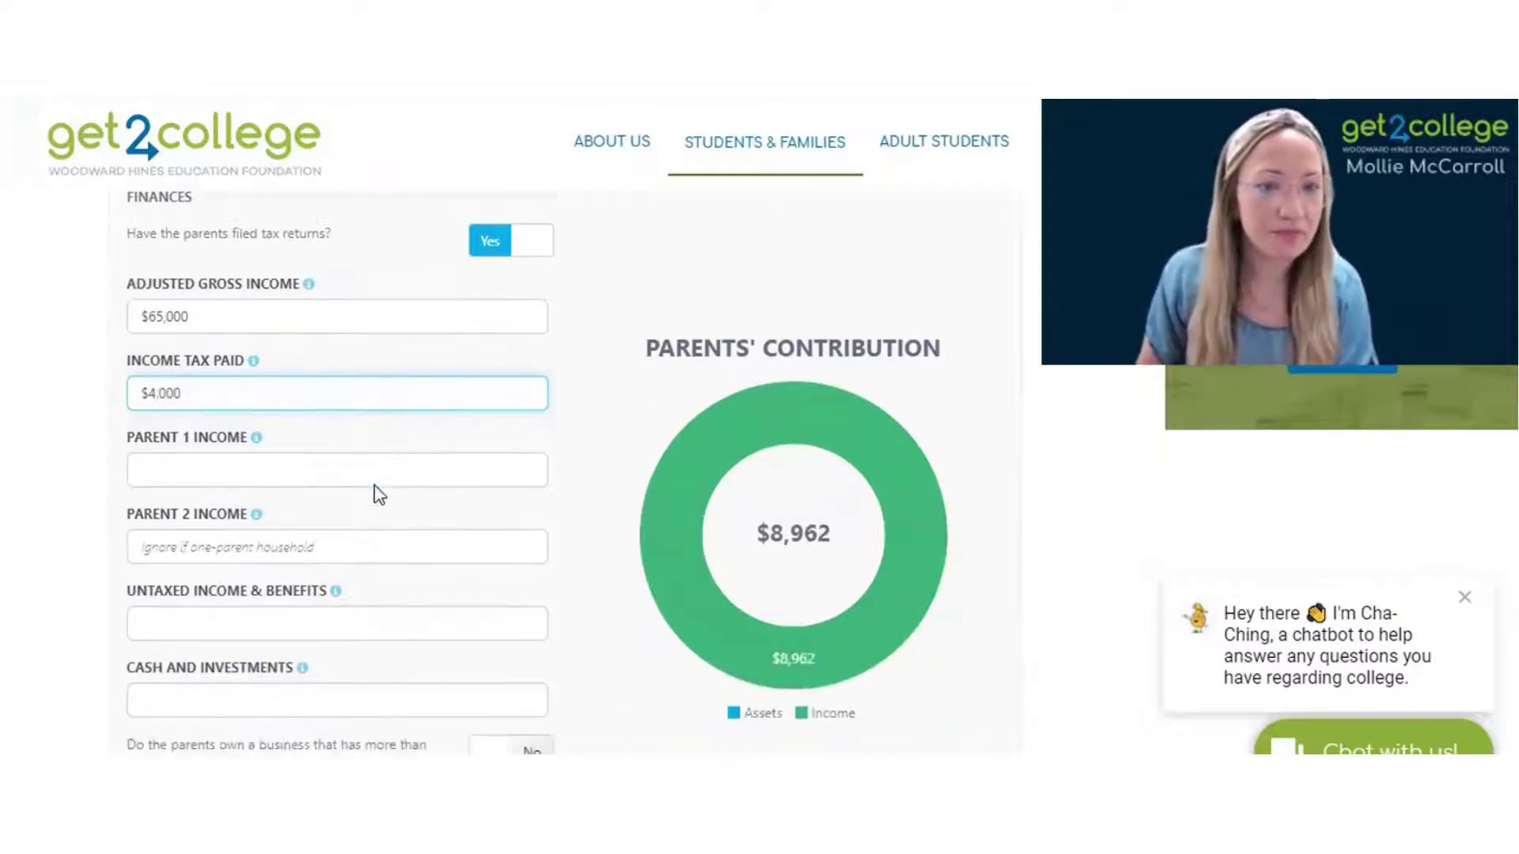
click(352, 460)
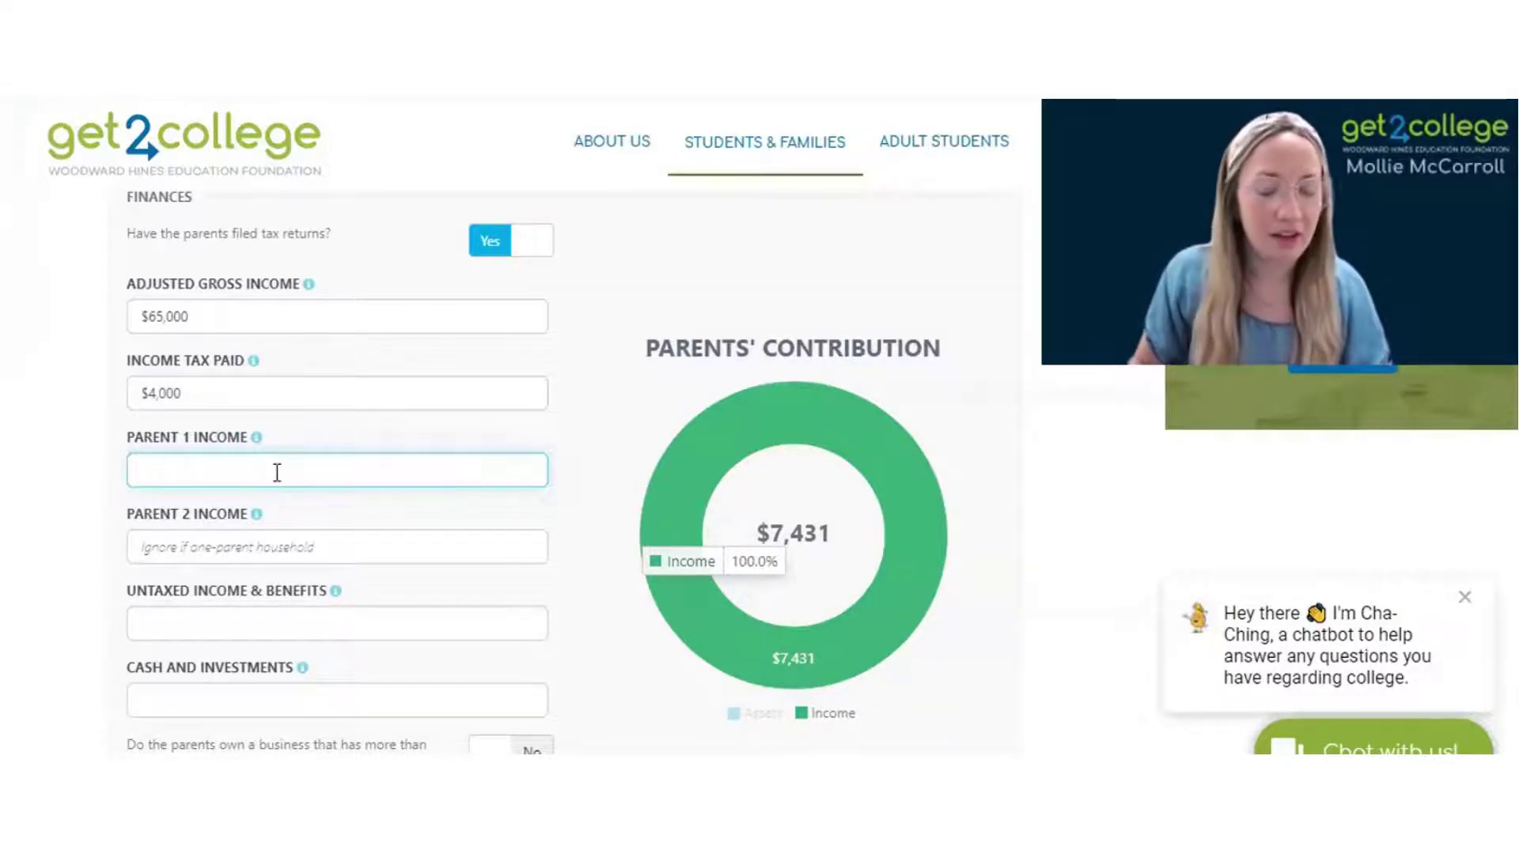
text(00)
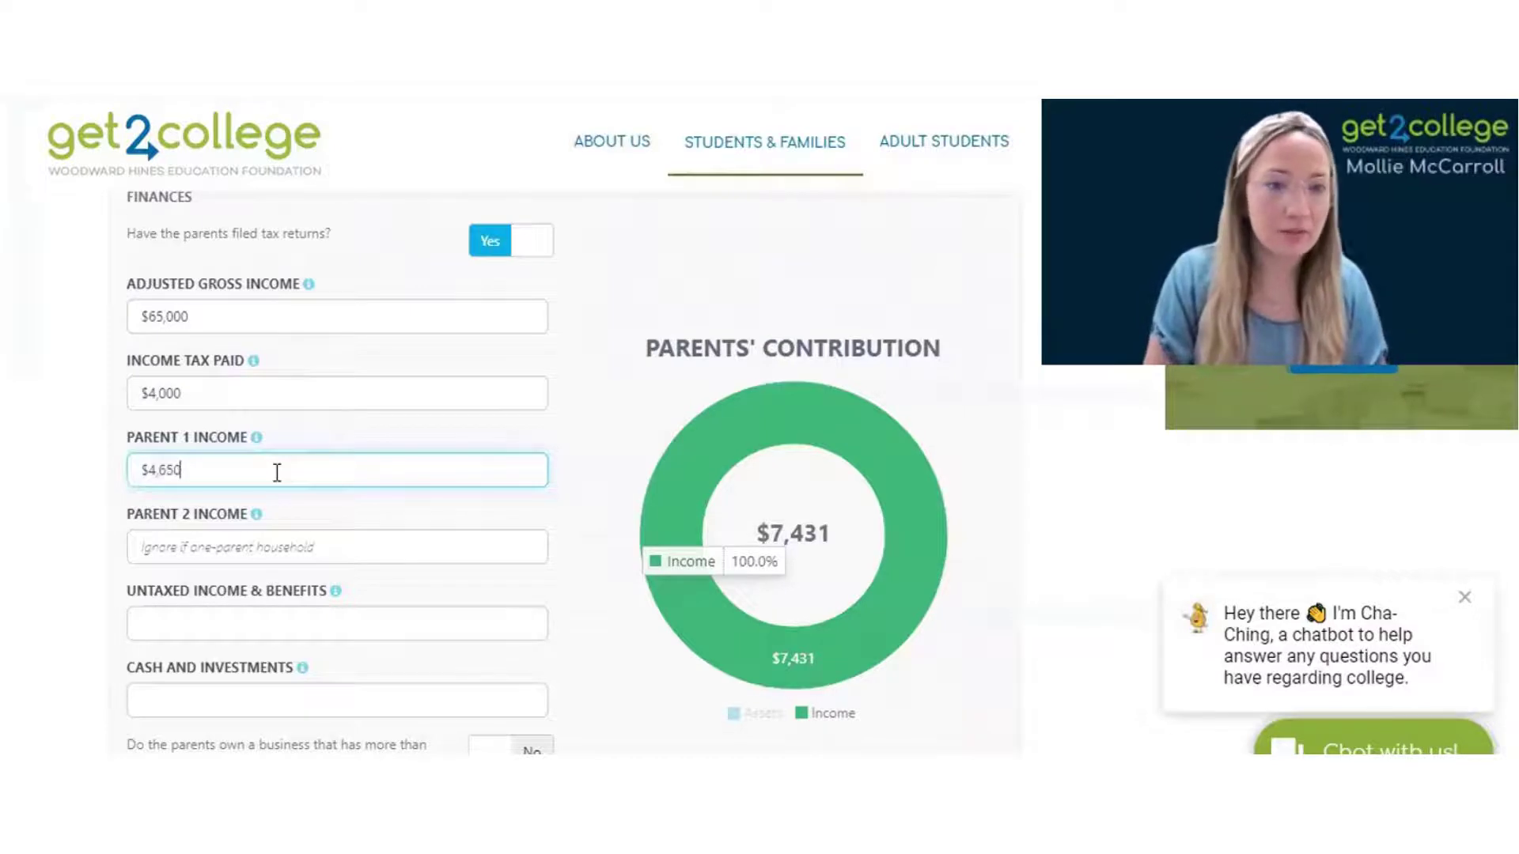
Step: Enter $18,500 as Parent 2 income, dropping the parents' contribution to $4,687
click(282, 546)
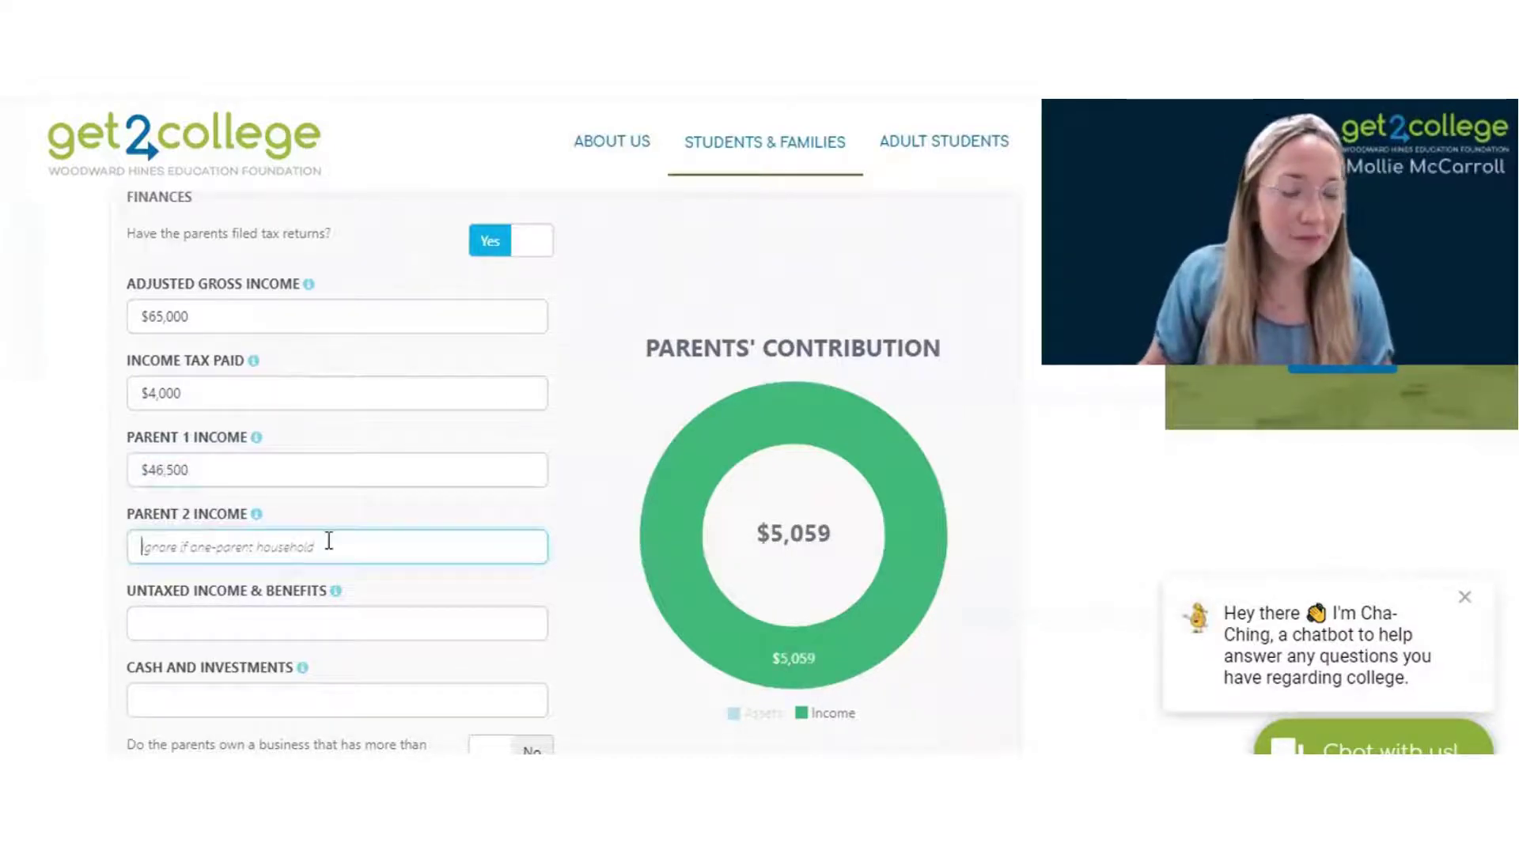
scroll(340, 474, down, 2)
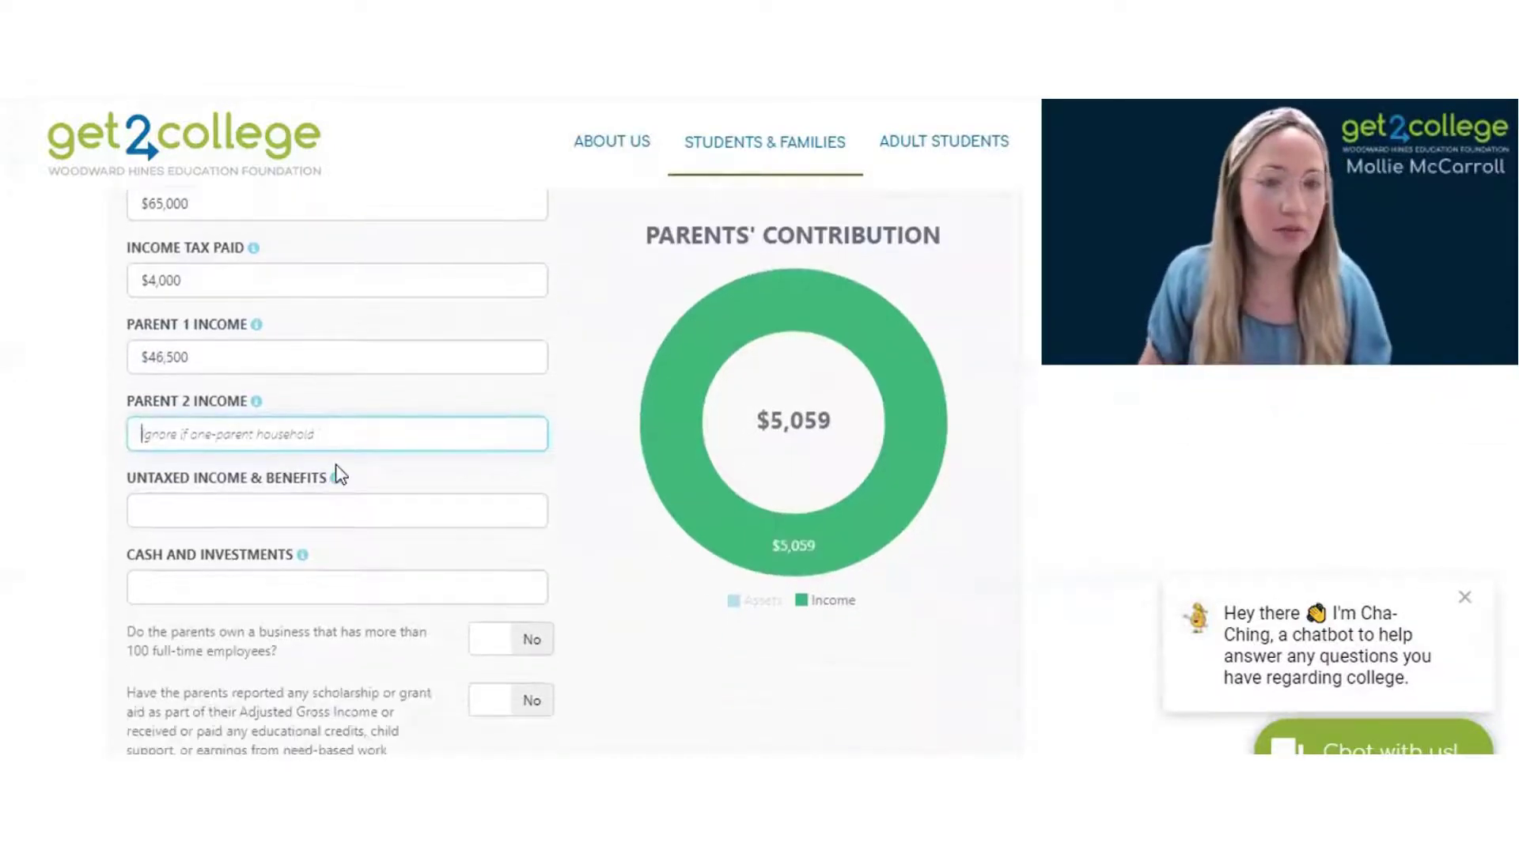
text(1,8)
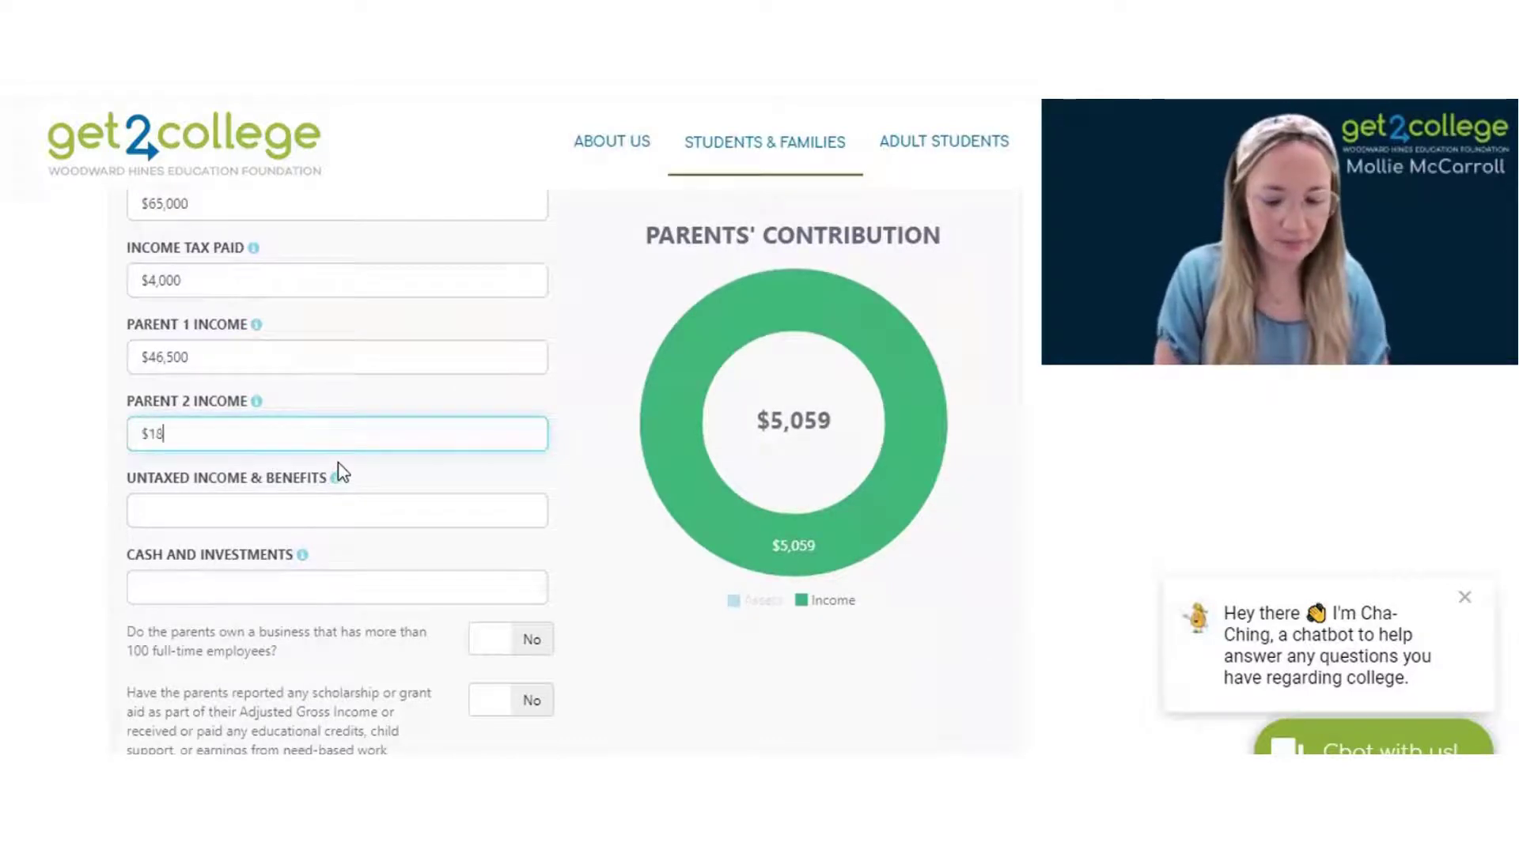
text(500)
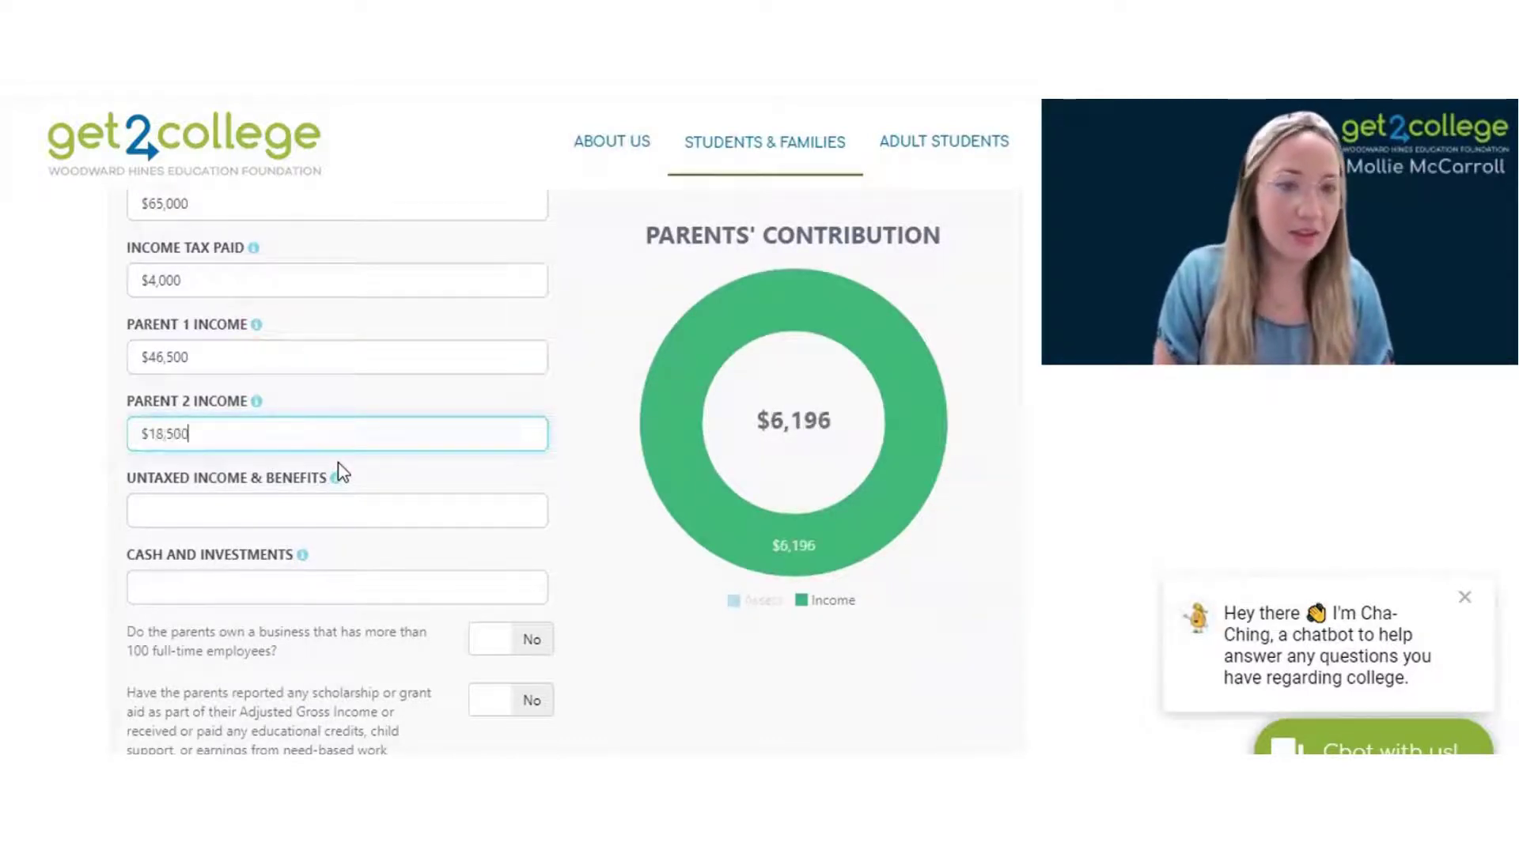
scroll(340, 472, up, 4)
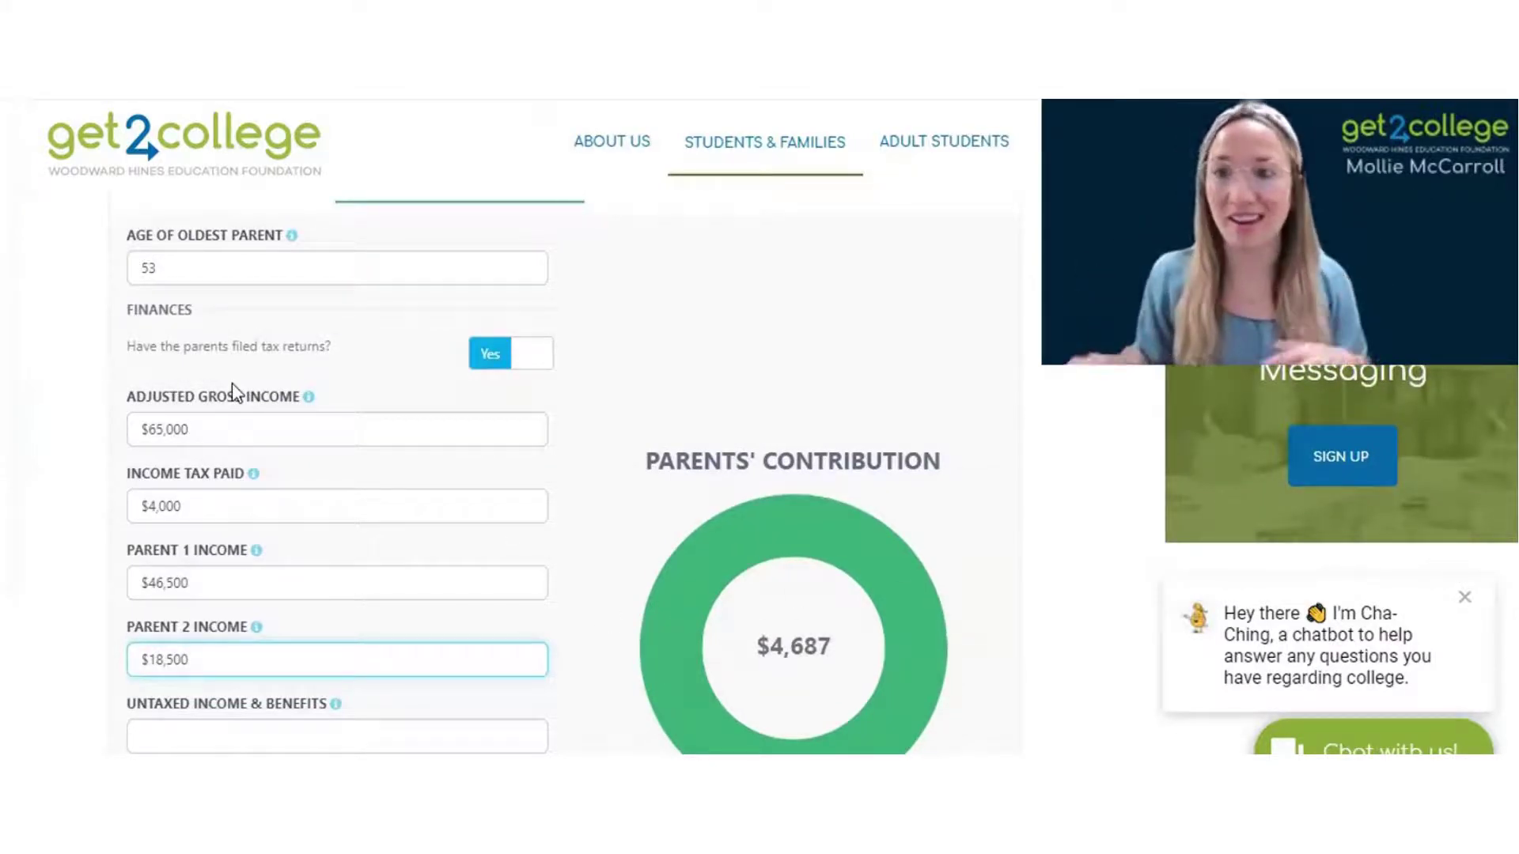
scroll(260, 466, down, 2)
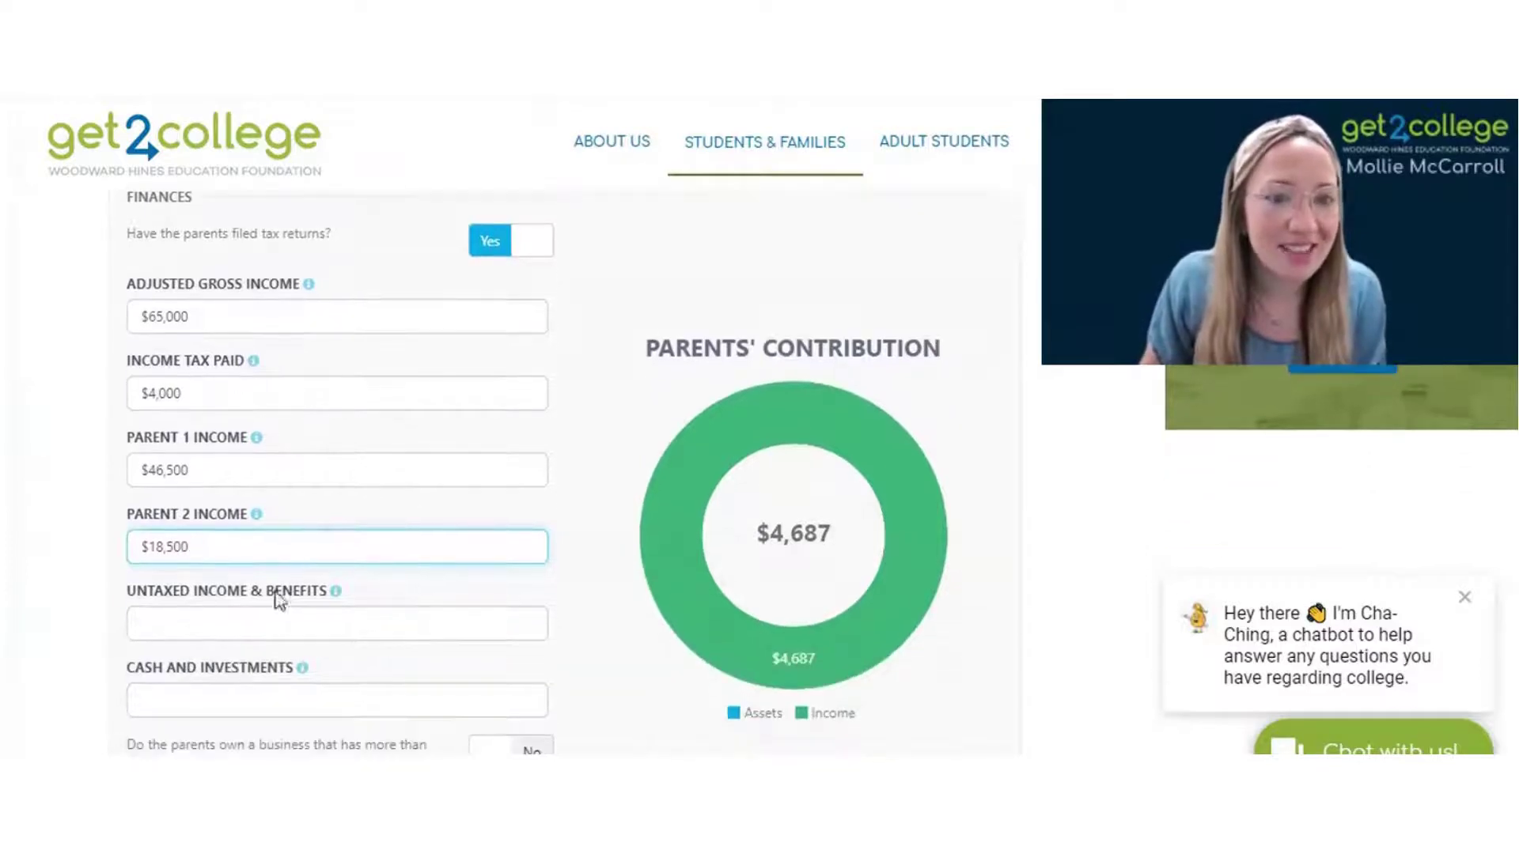
scroll(285, 543, down, 2)
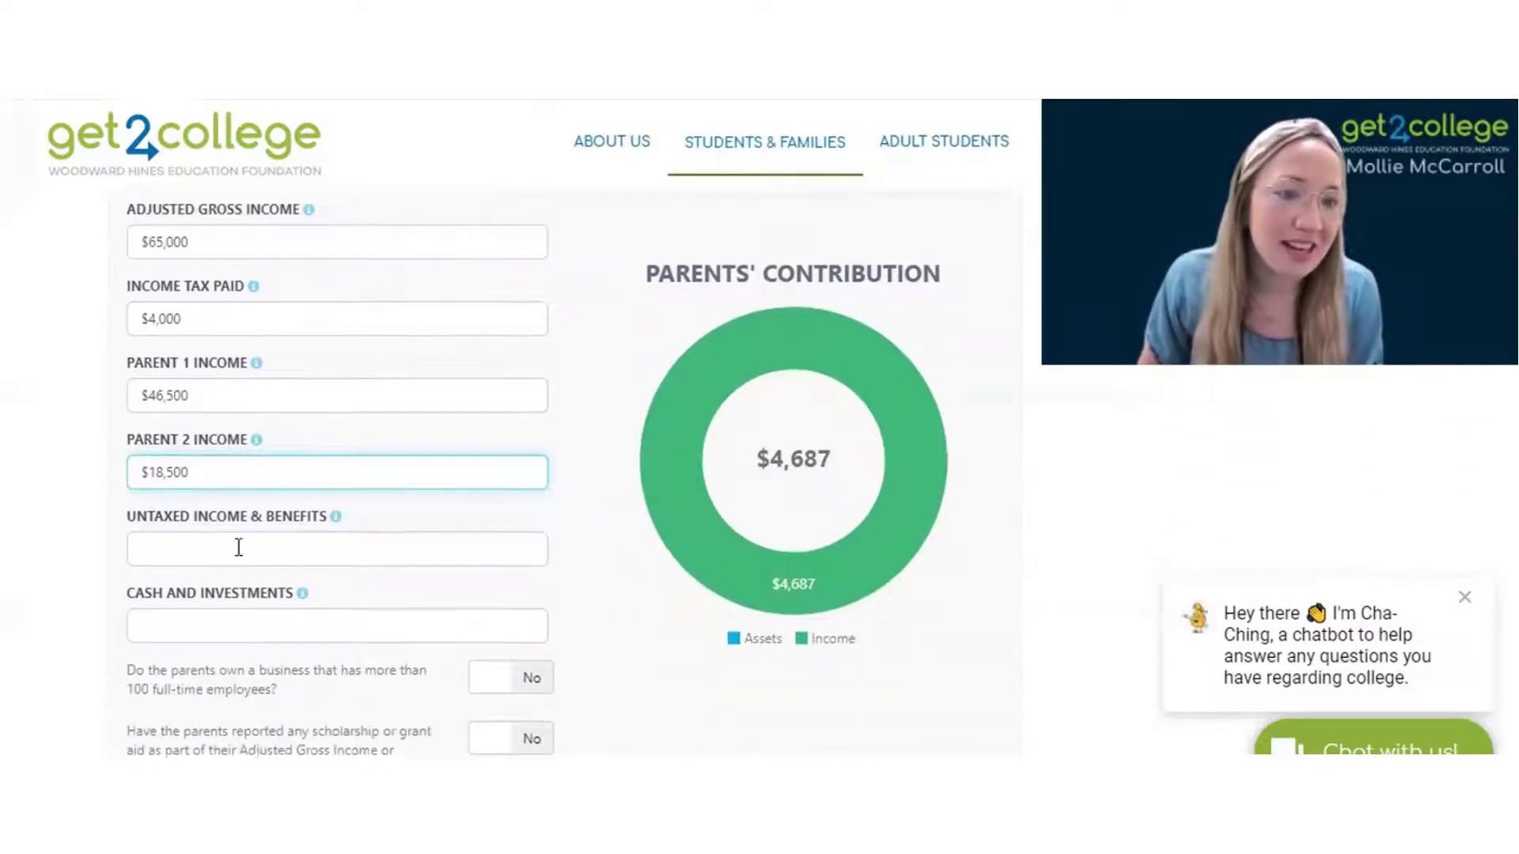
scroll(311, 498, down, 2)
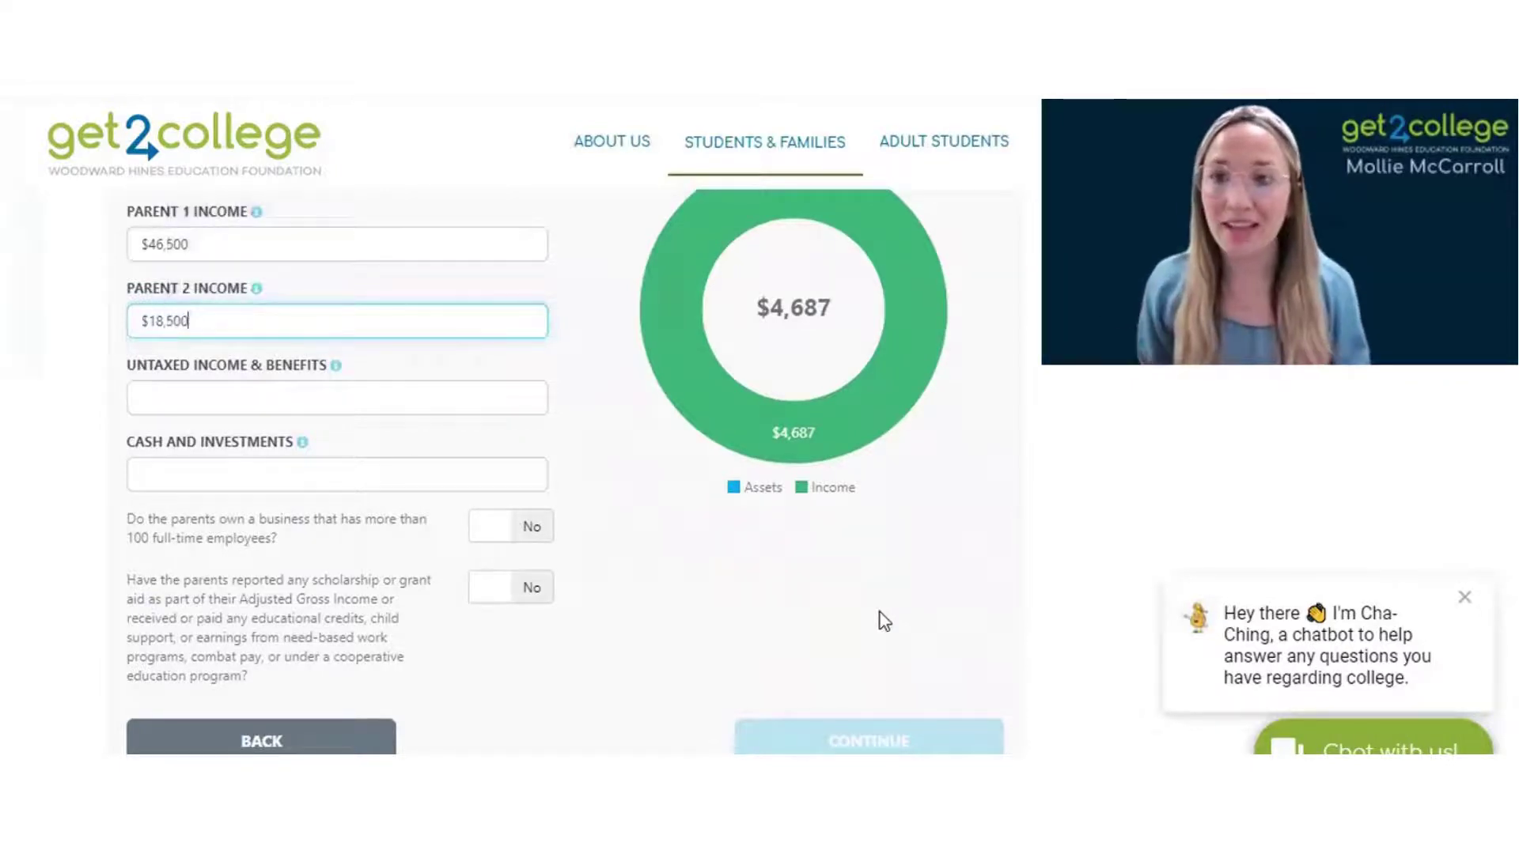
mouse_move(340, 380)
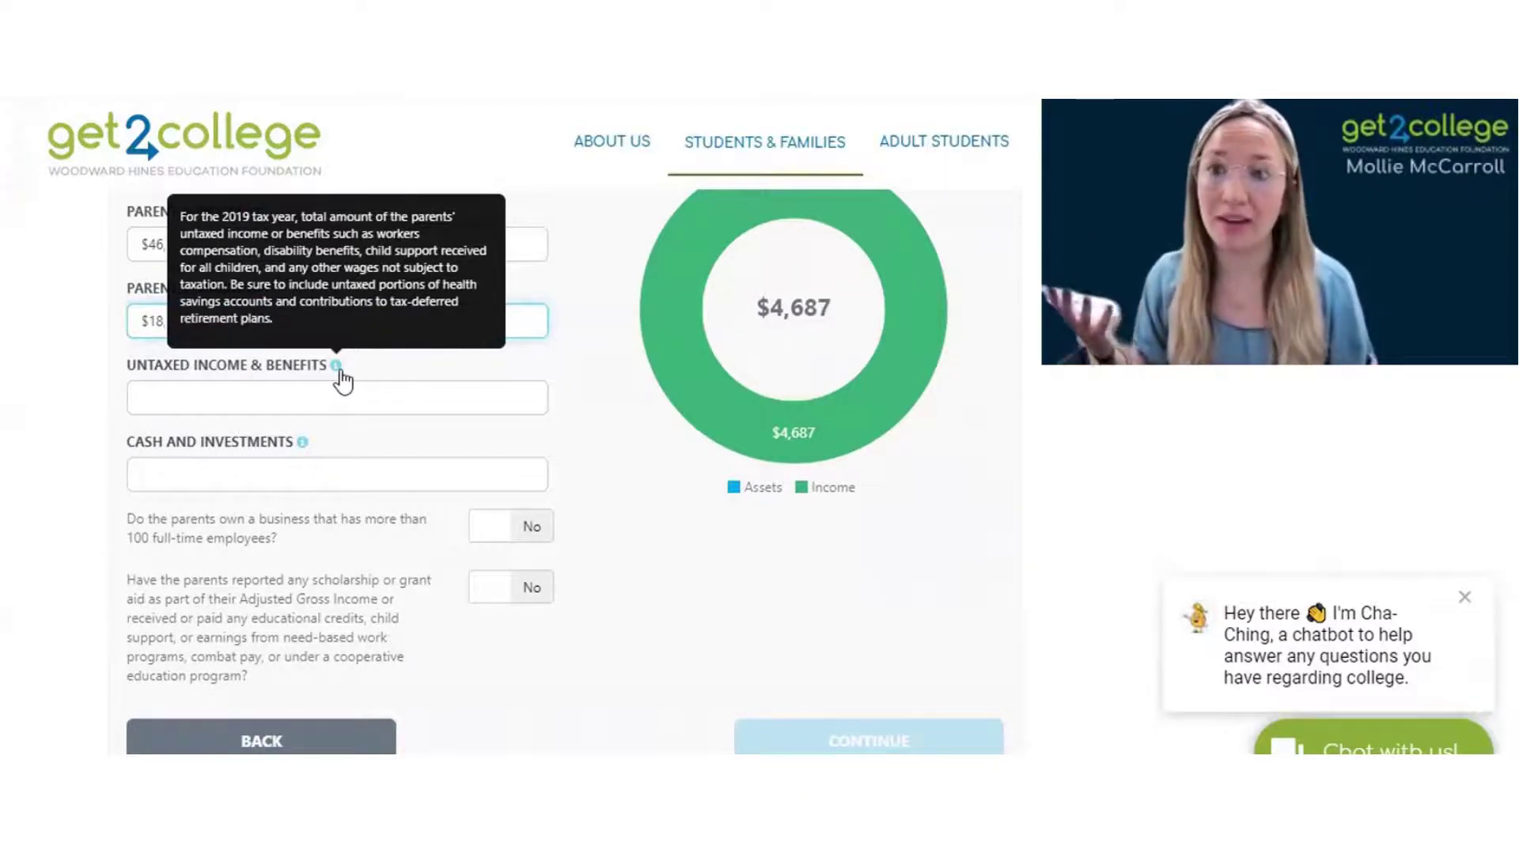
Step: Fill Untaxed Income & Benefits with 0 and Cash and Investments with 3,000
click(338, 398)
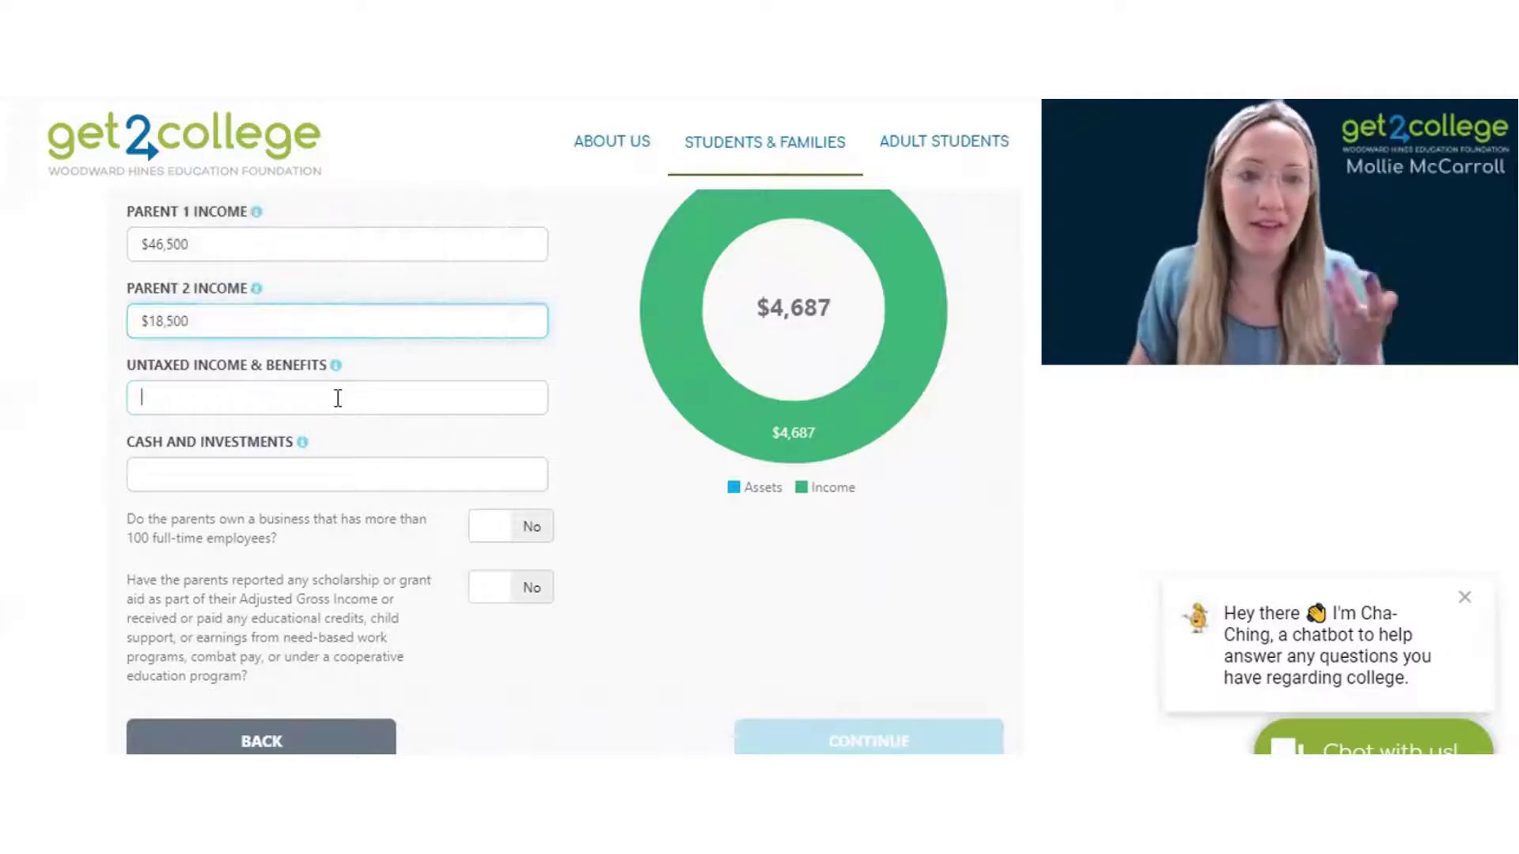
text(0)
scroll(341, 399, down, 1)
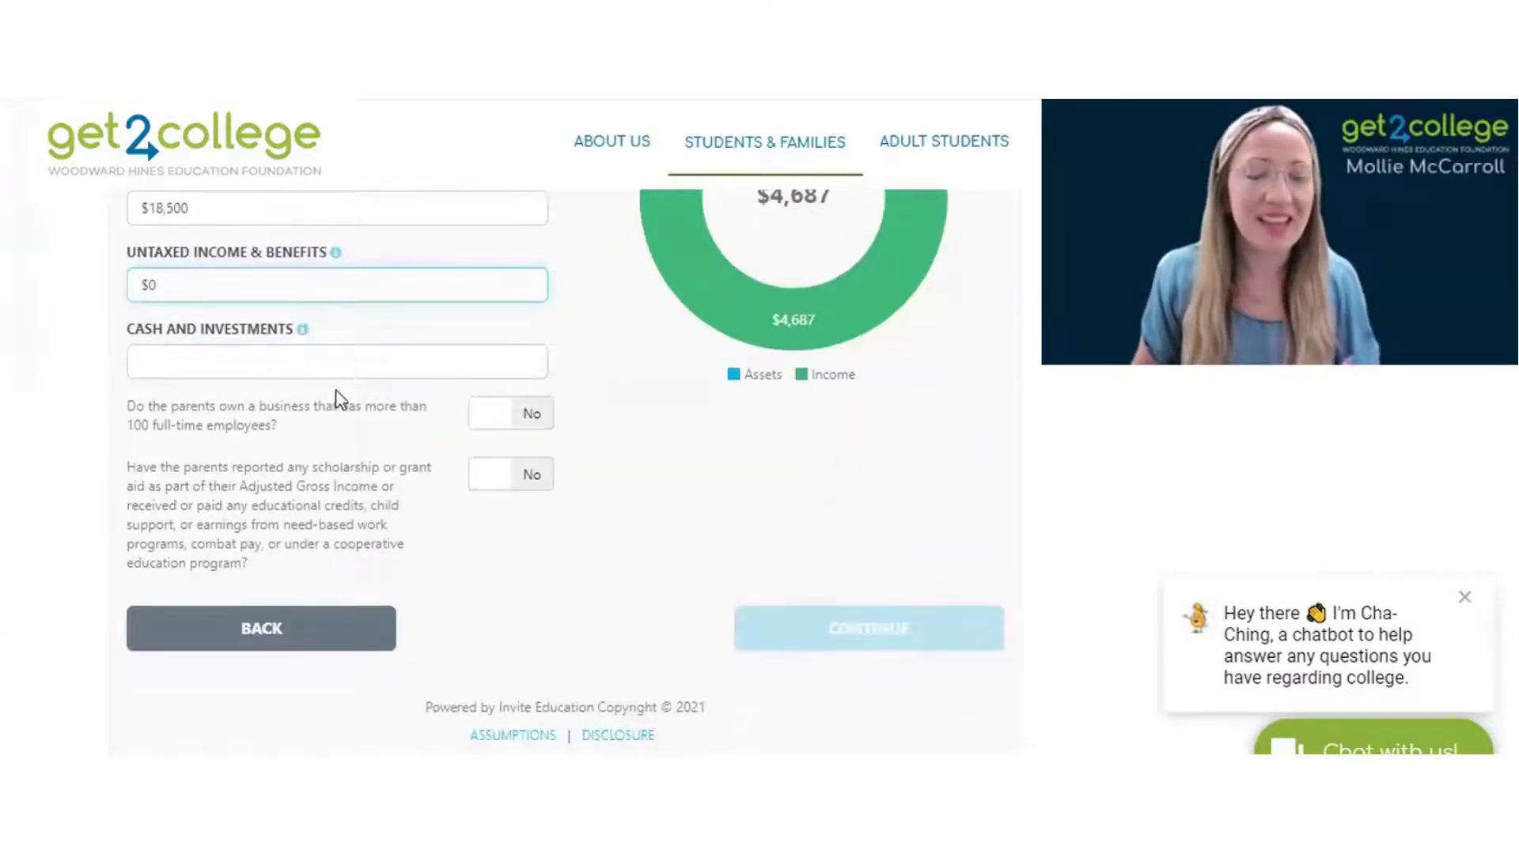
click(332, 364)
mouse_move(304, 338)
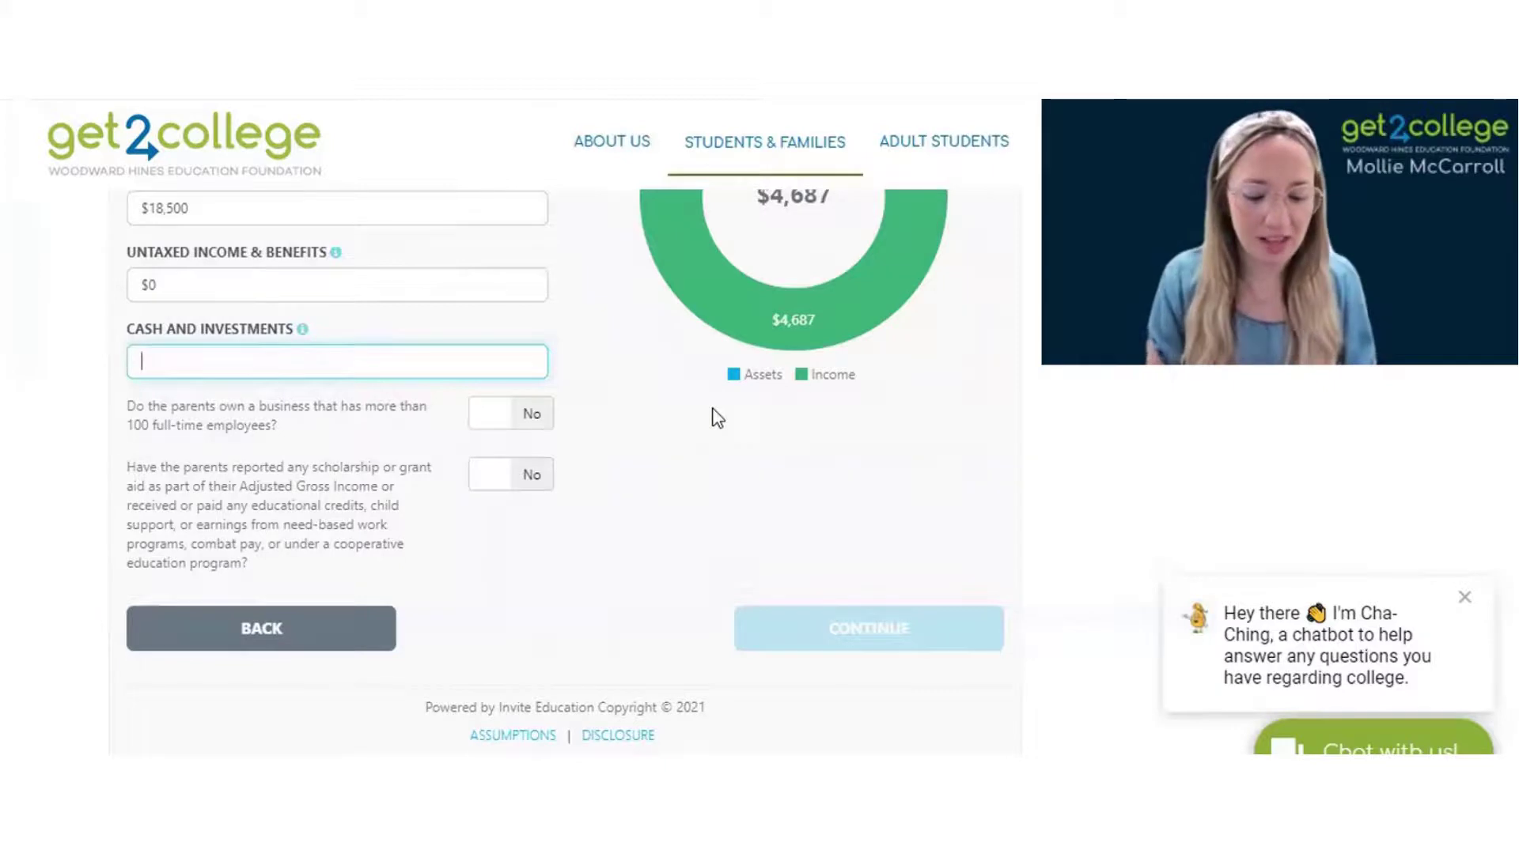
text(3,000)
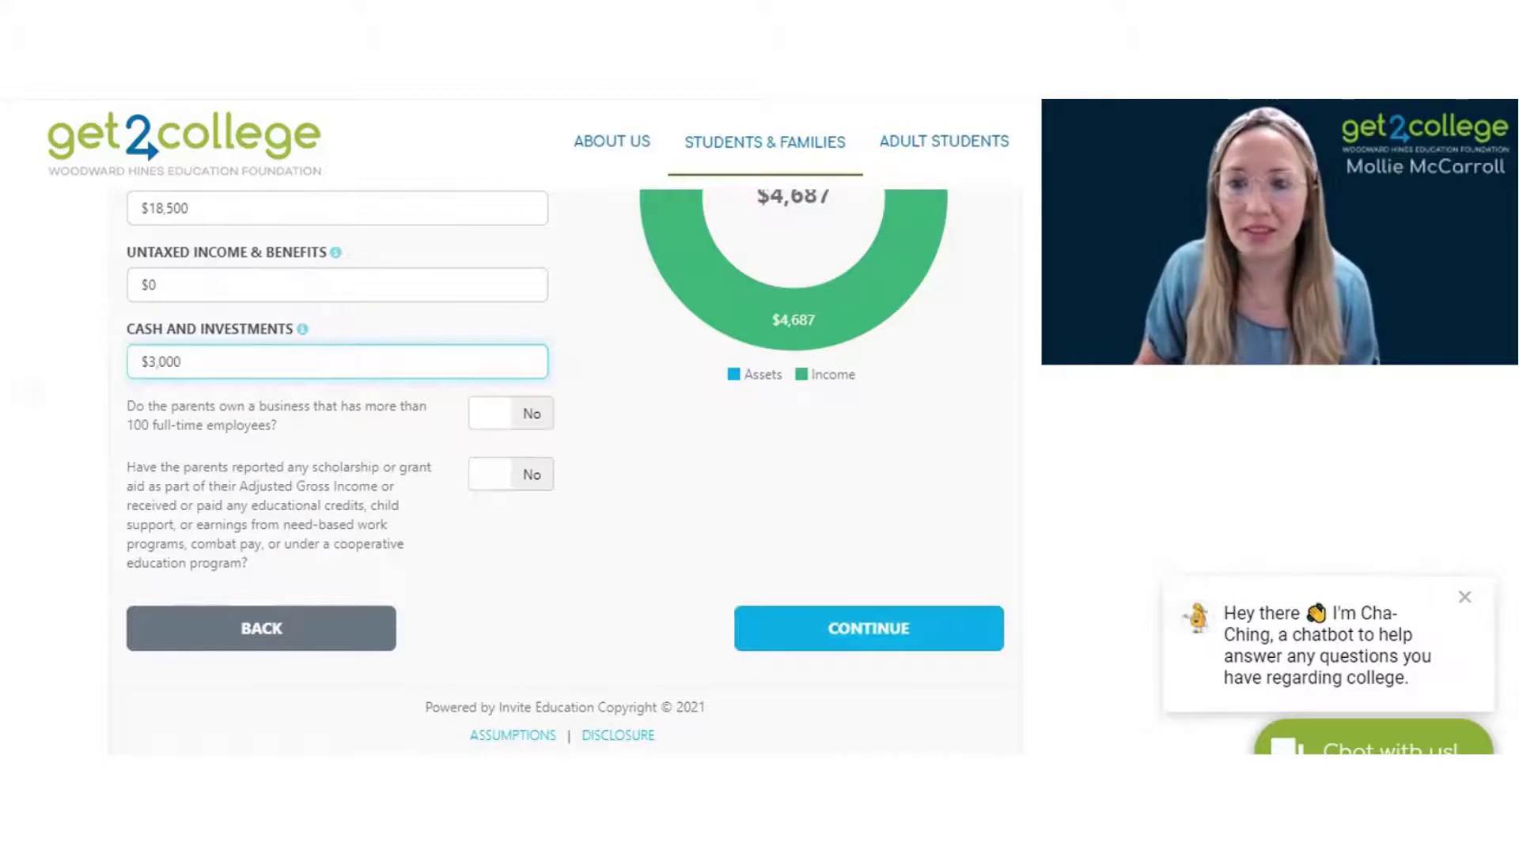
scroll(295, 515, down, 2)
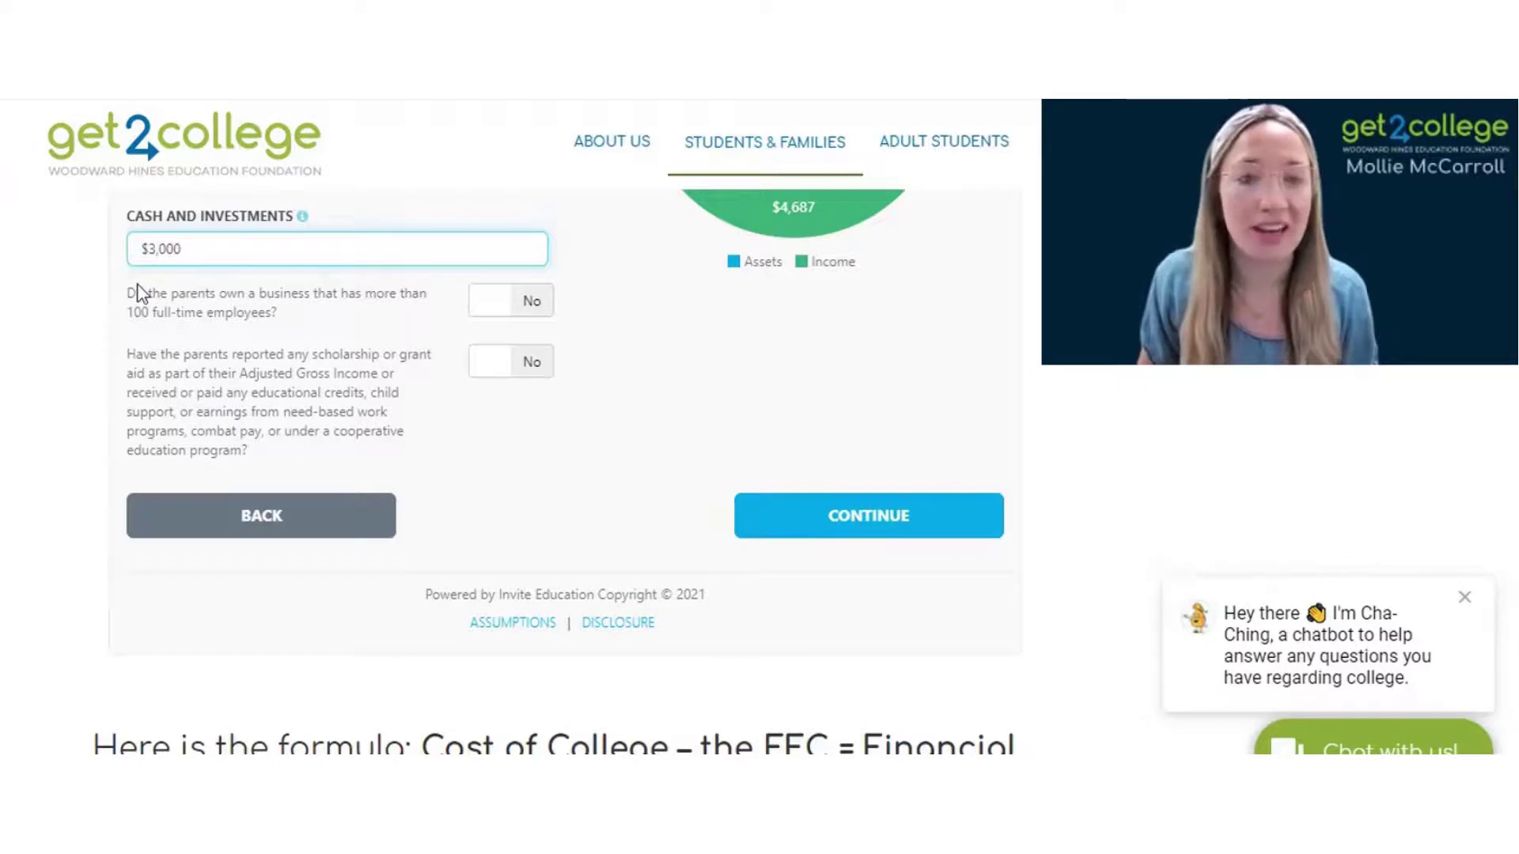
Step: Continue to Student's Contribution and enter $0 adjusted gross income and $0 income tax paid
click(898, 525)
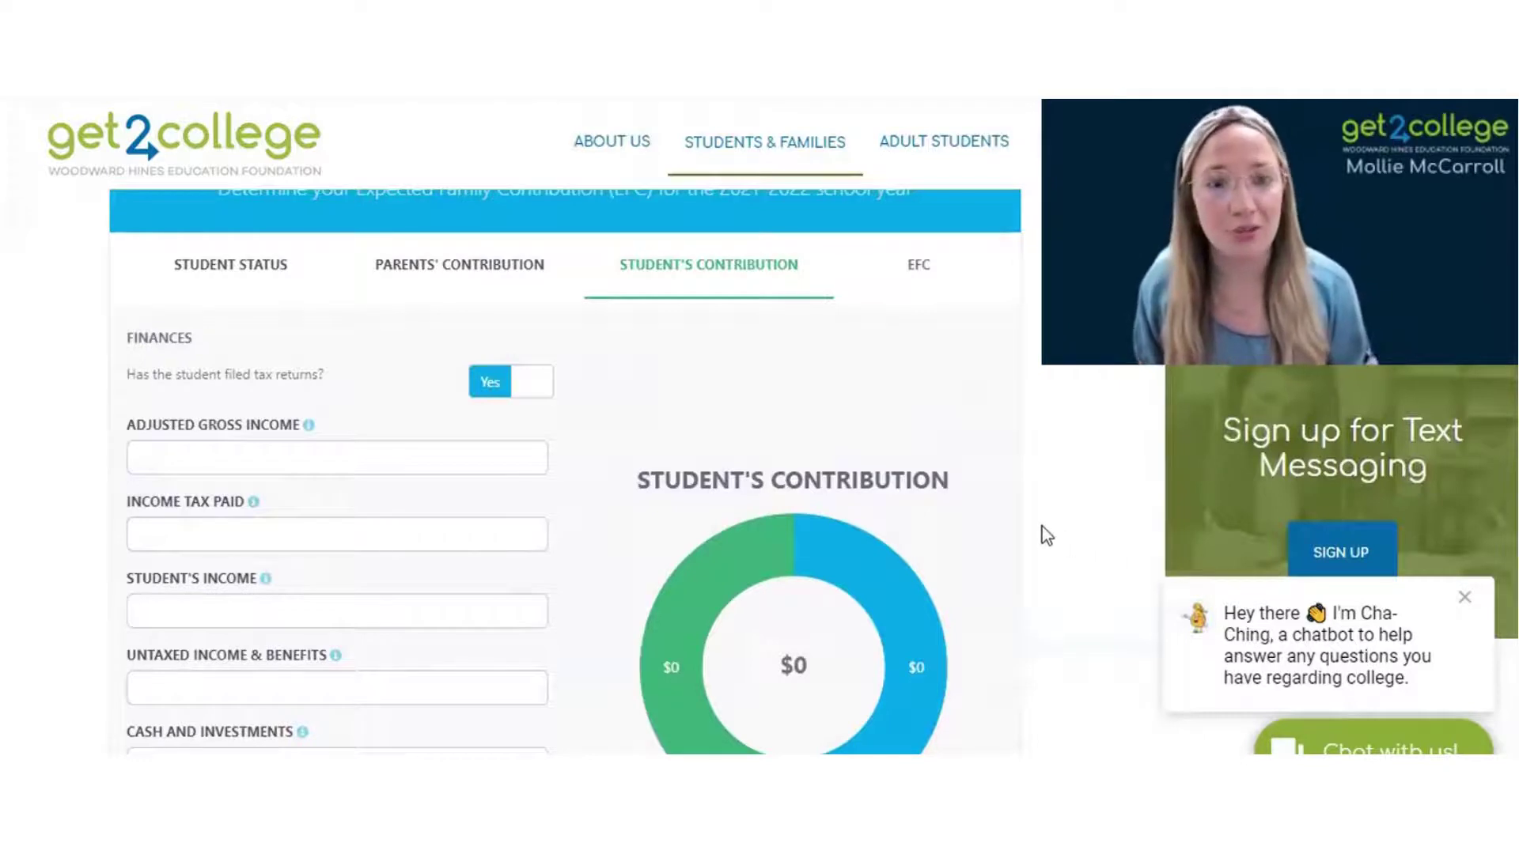
scroll(1044, 535, down, 1)
scroll(881, 485, up, 1)
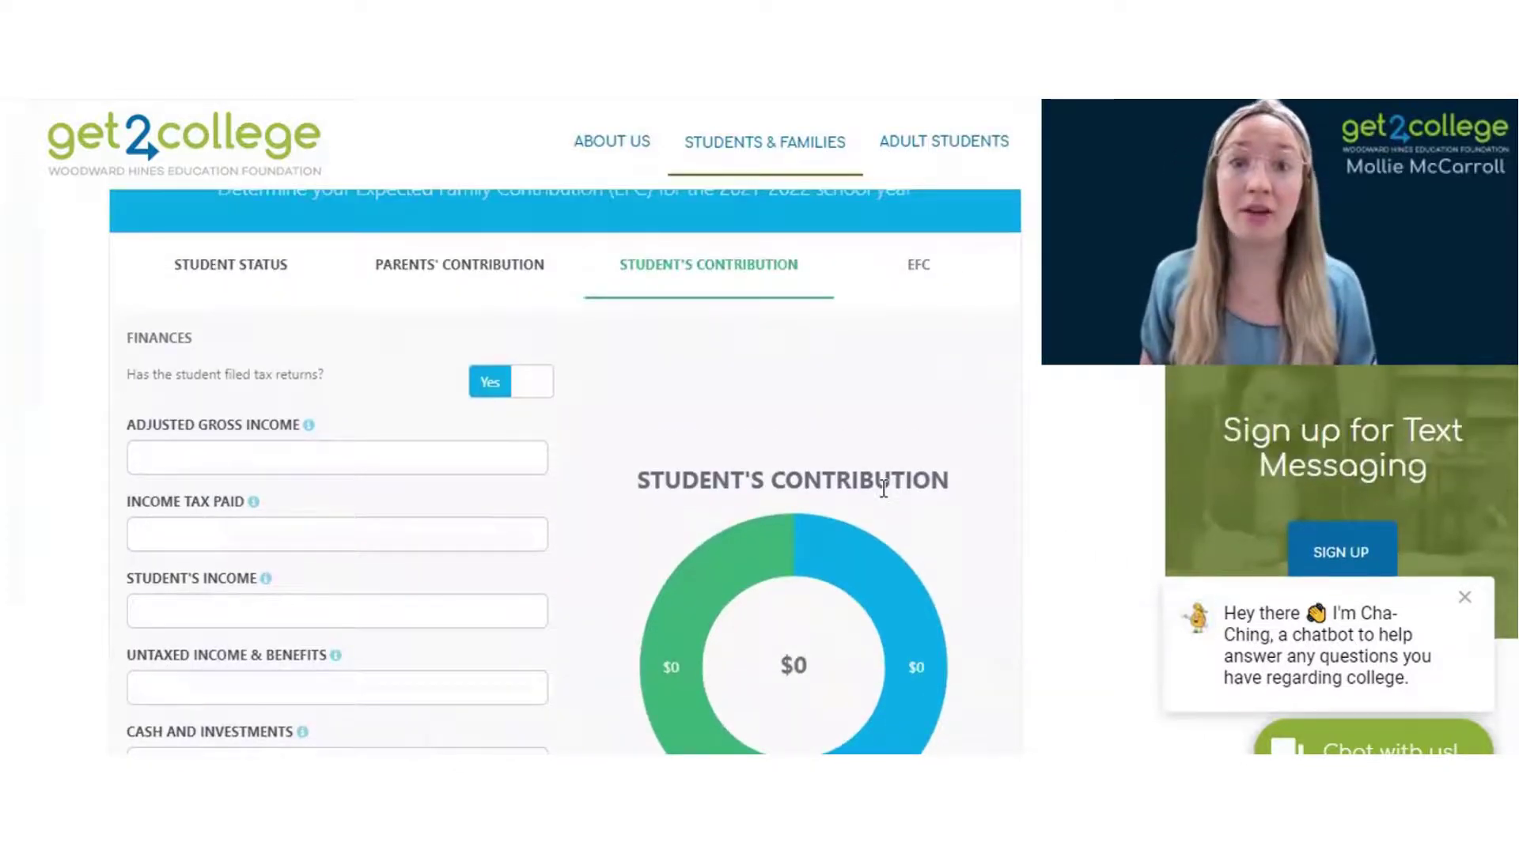
scroll(590, 491, down, 1)
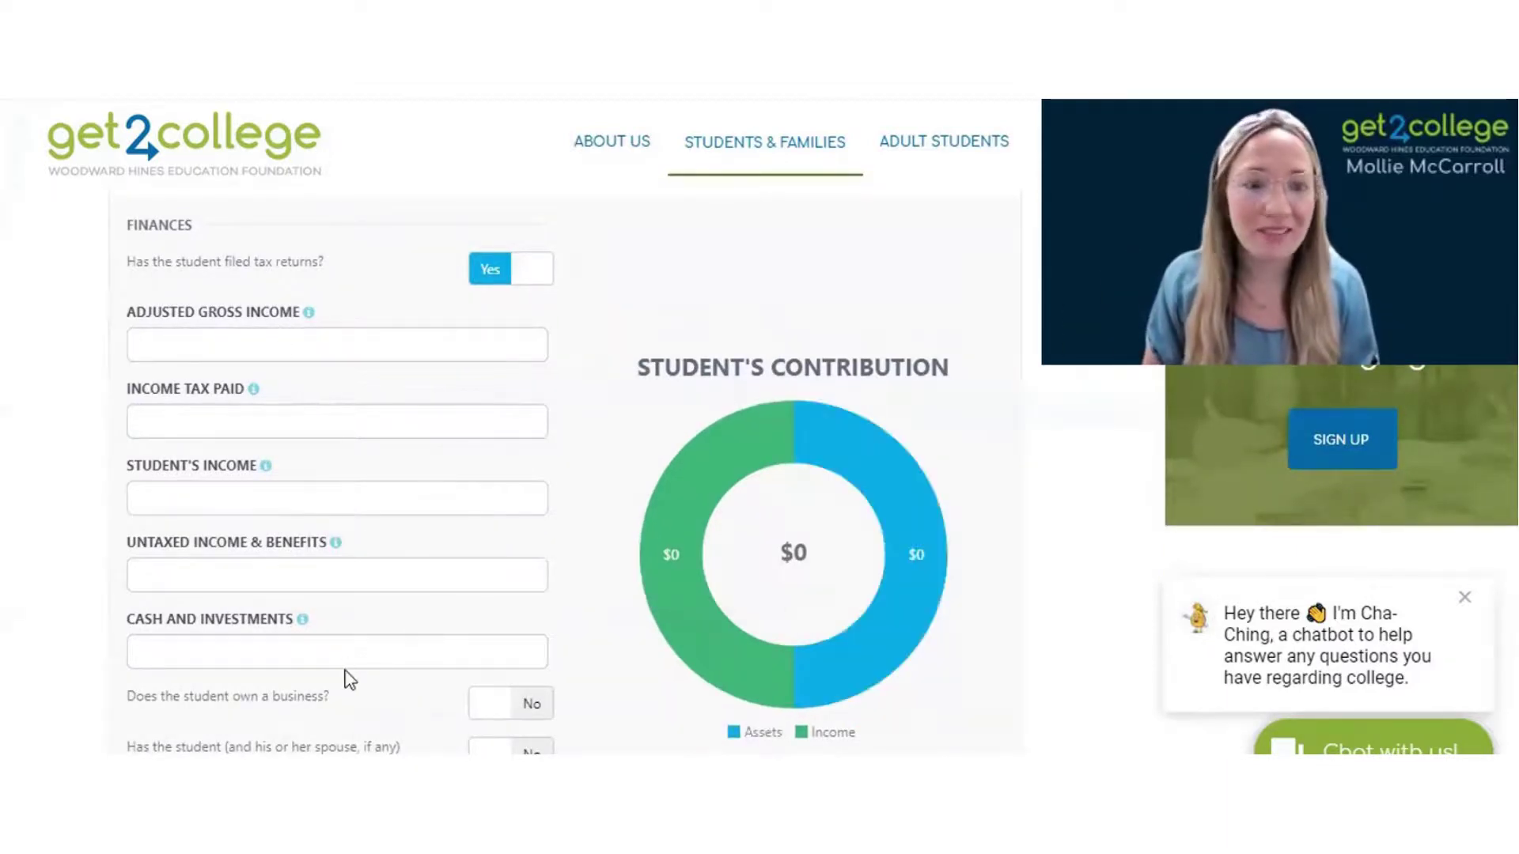
scroll(348, 678, up, 1)
click(317, 472)
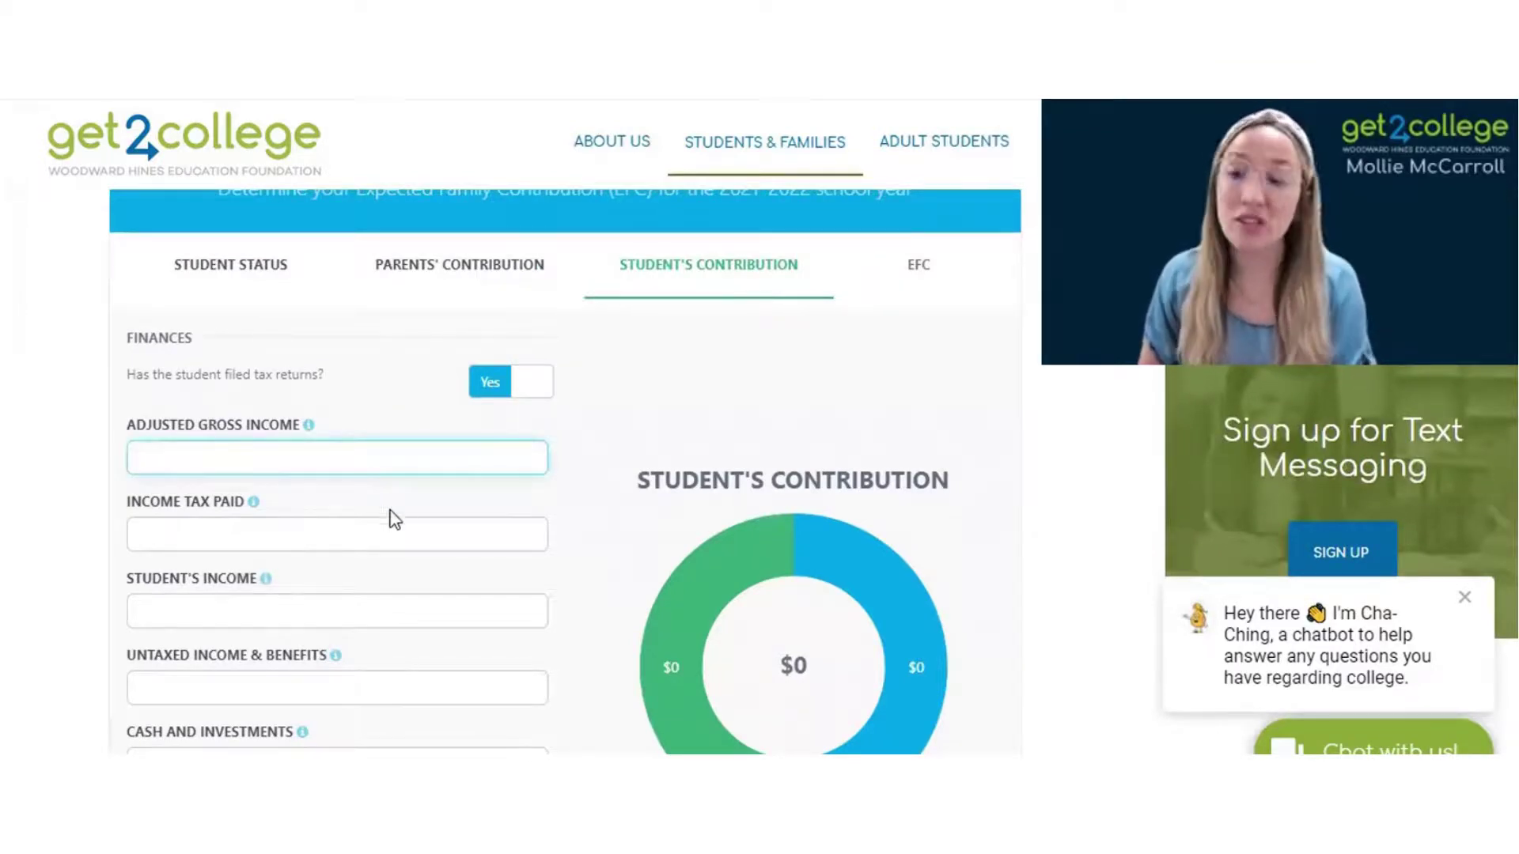
text(0)
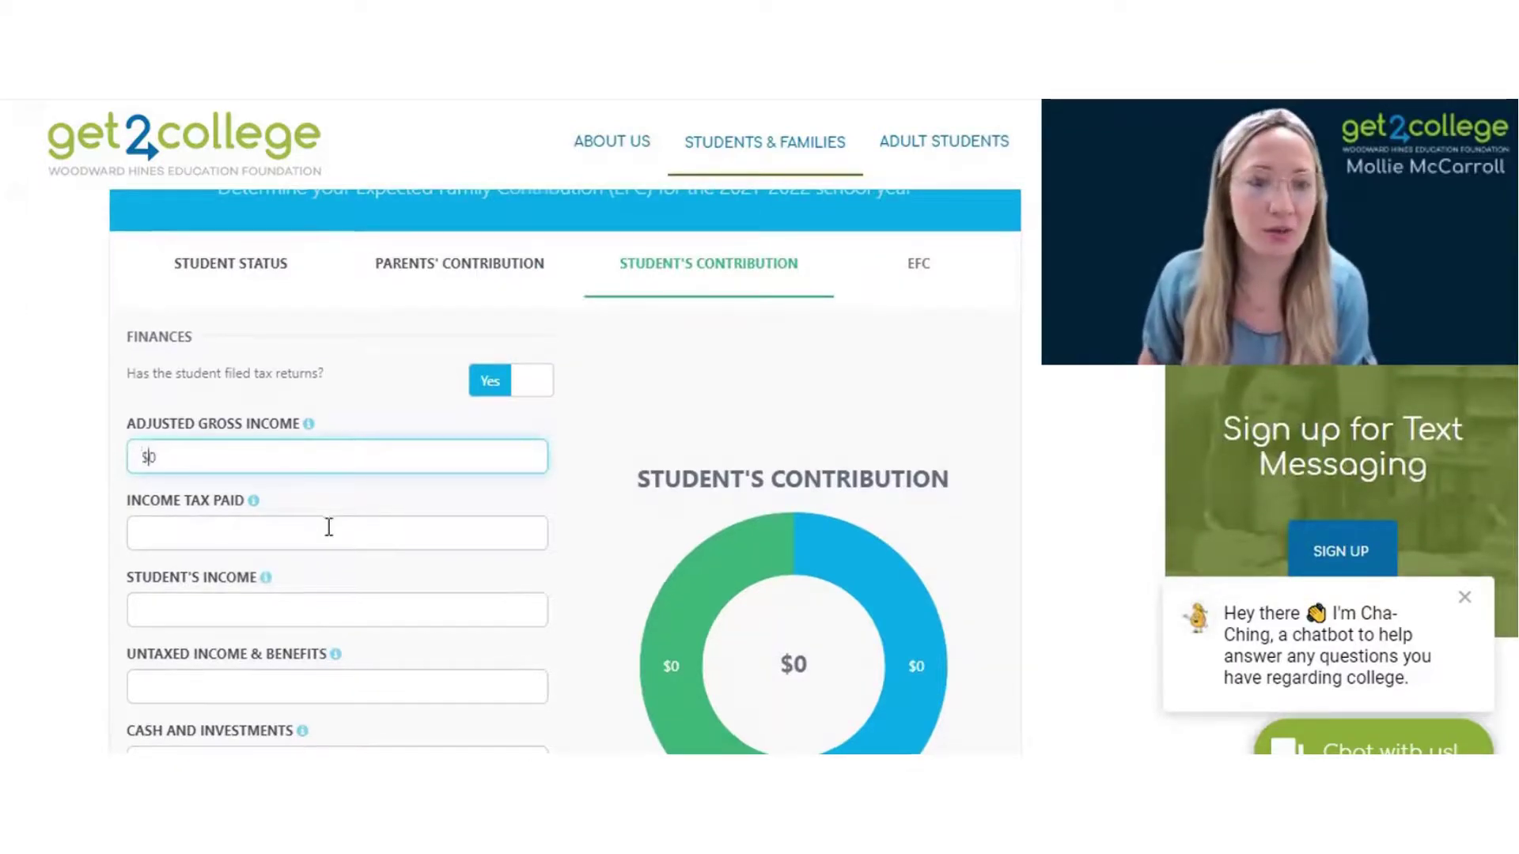
scroll(329, 529, down, 1)
click(292, 424)
text(0)
Step: Set the student's income and untaxed income to $0 and cash and investments to $500
click(301, 506)
click(329, 574)
scroll(385, 616, down, 1)
click(346, 538)
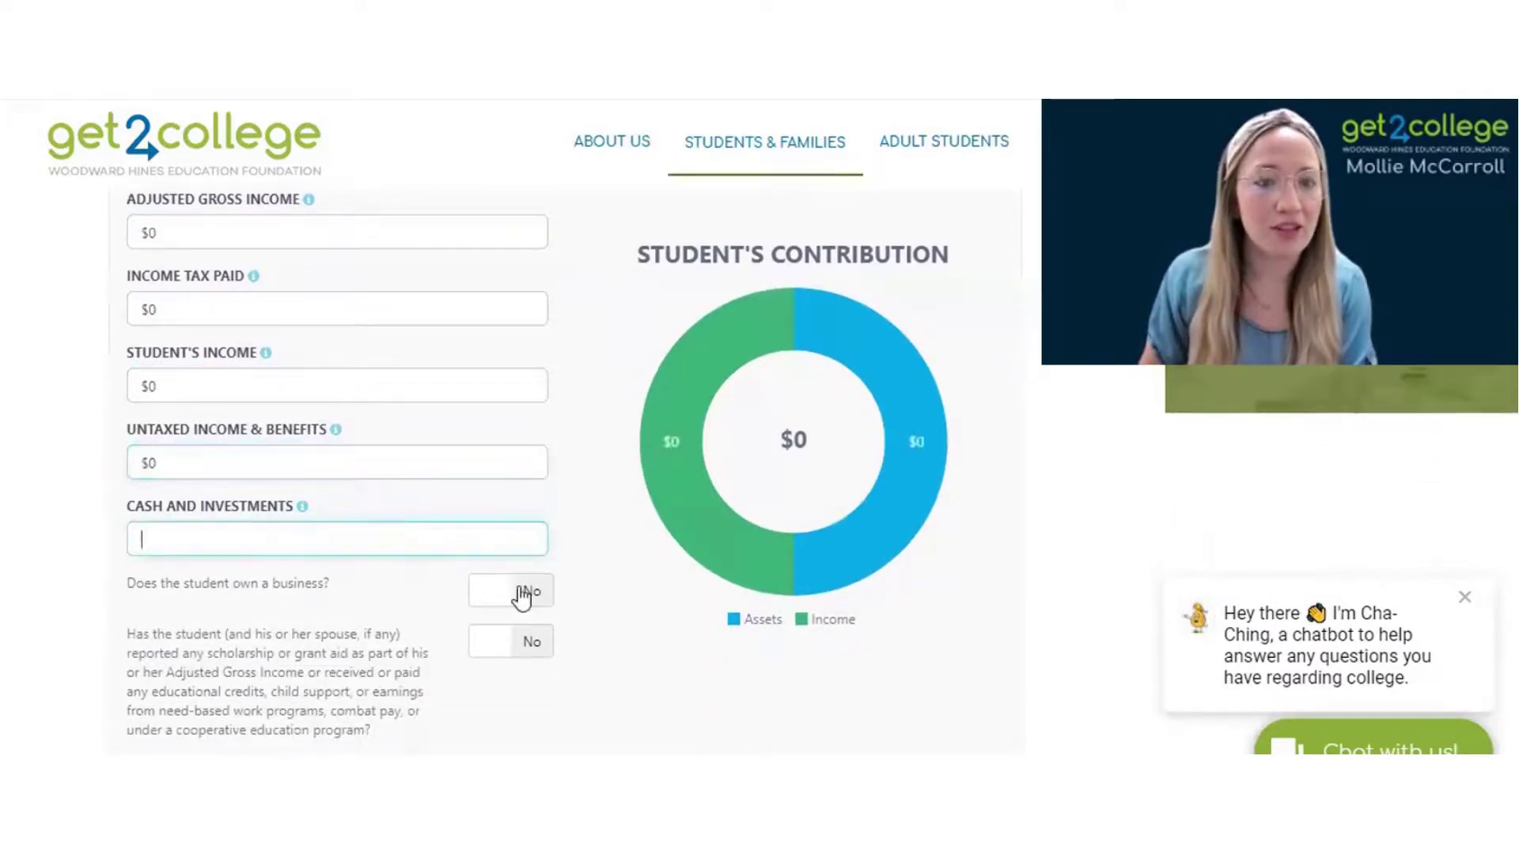
scroll(614, 620, up, 1)
scroll(614, 583, down, 1)
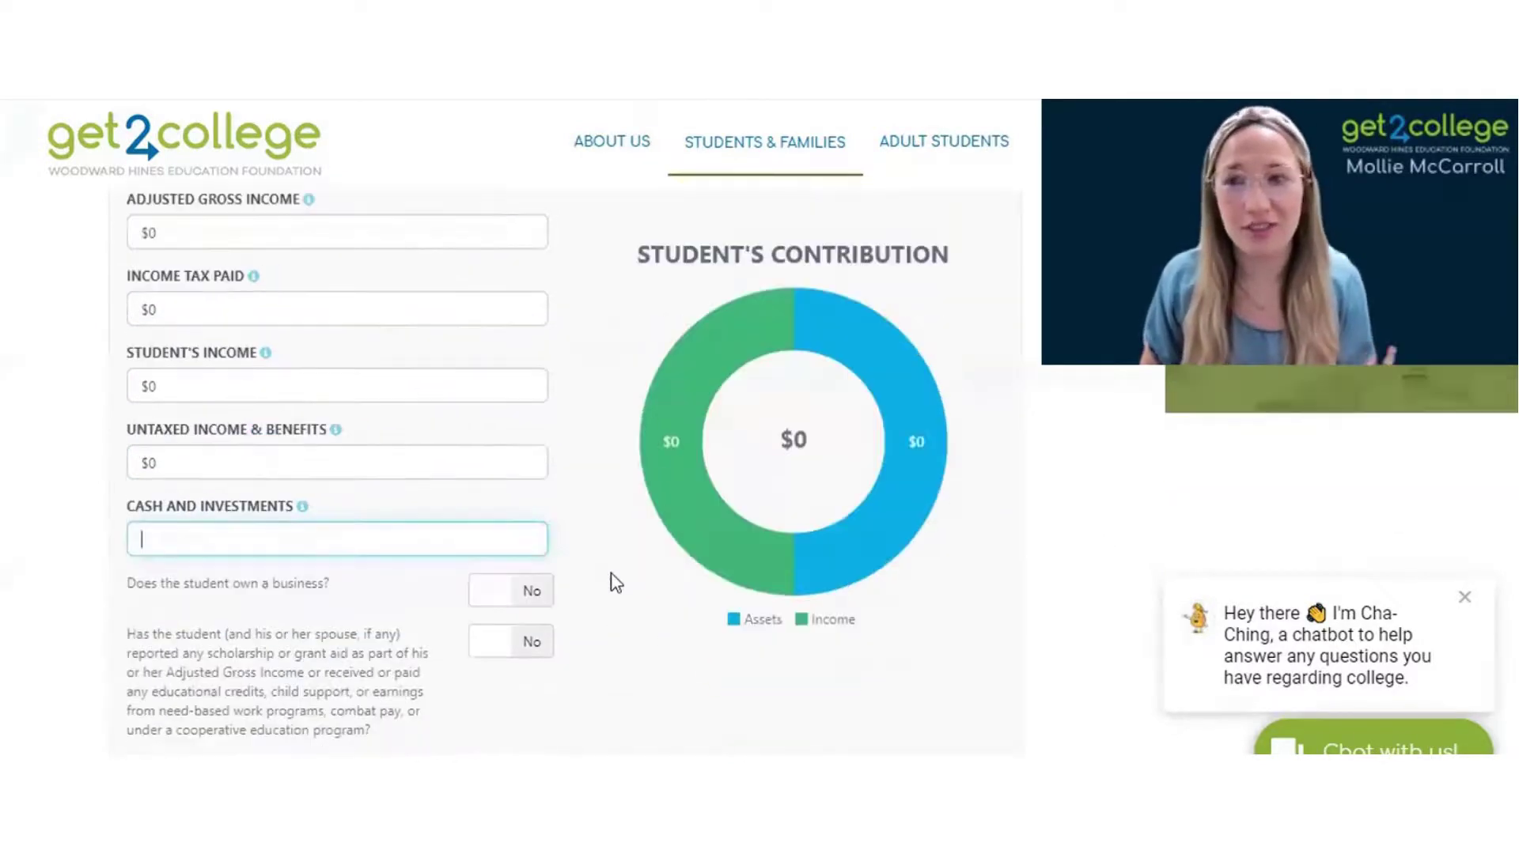
text(500)
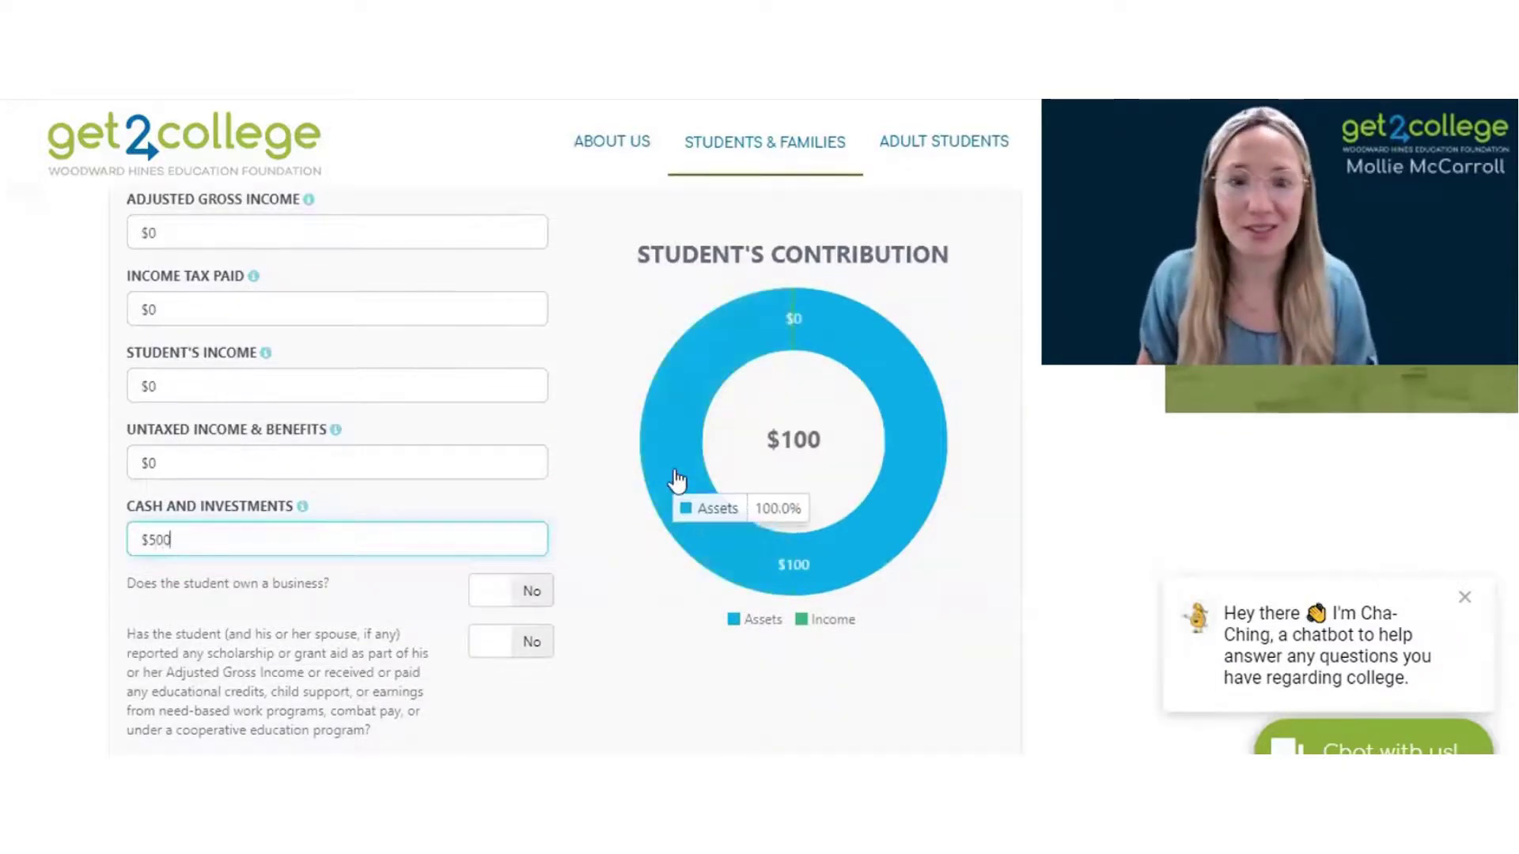
scroll(633, 602, down, 1)
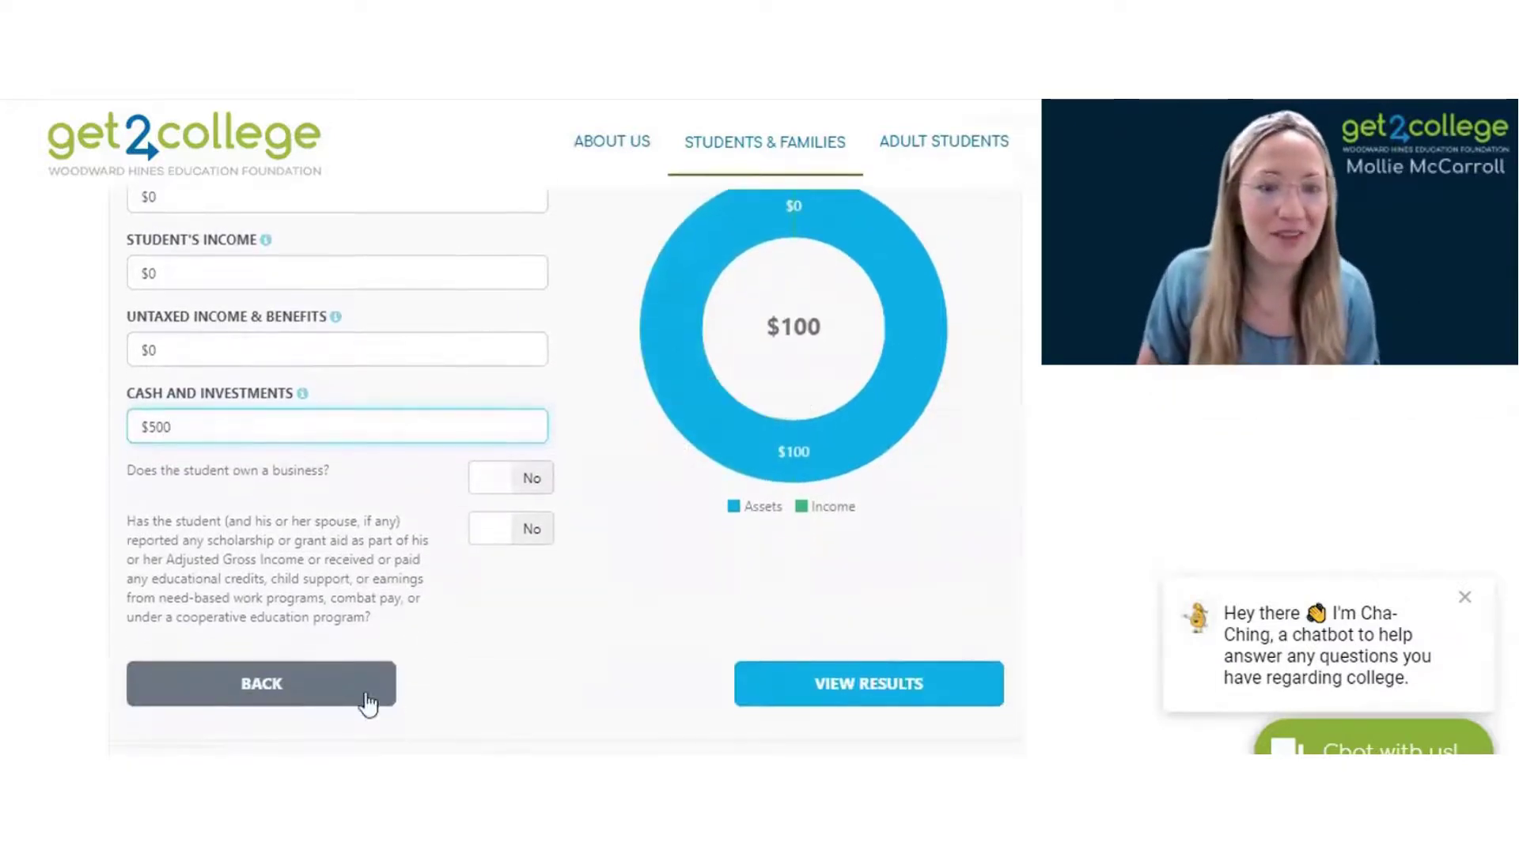
Step: Complete the $500 cash entry and view results: $4,787 EFC ($4,687 parents, $100 student)
text(0)
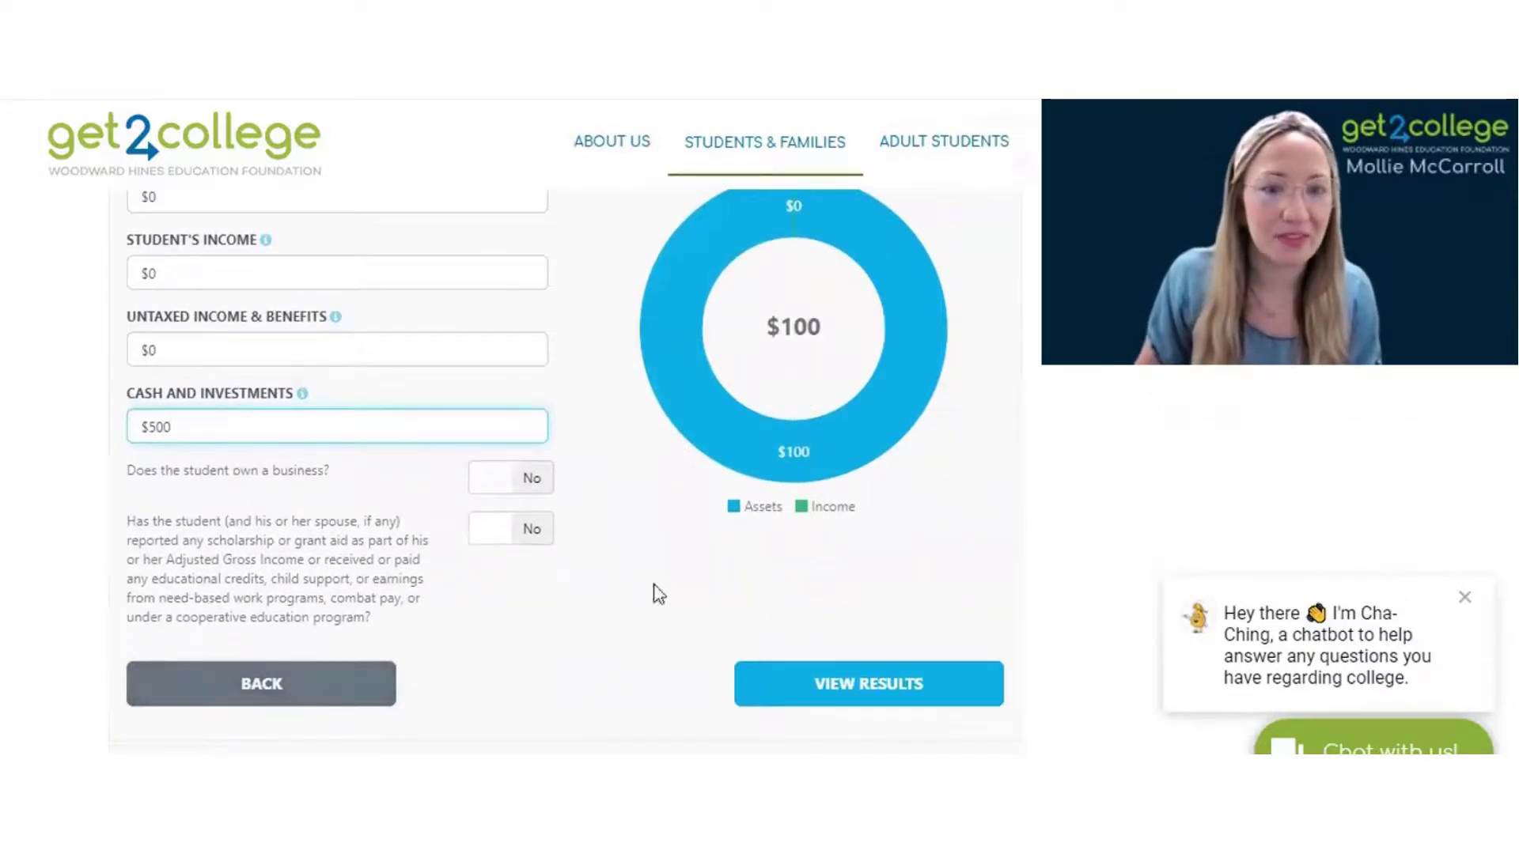
click(864, 693)
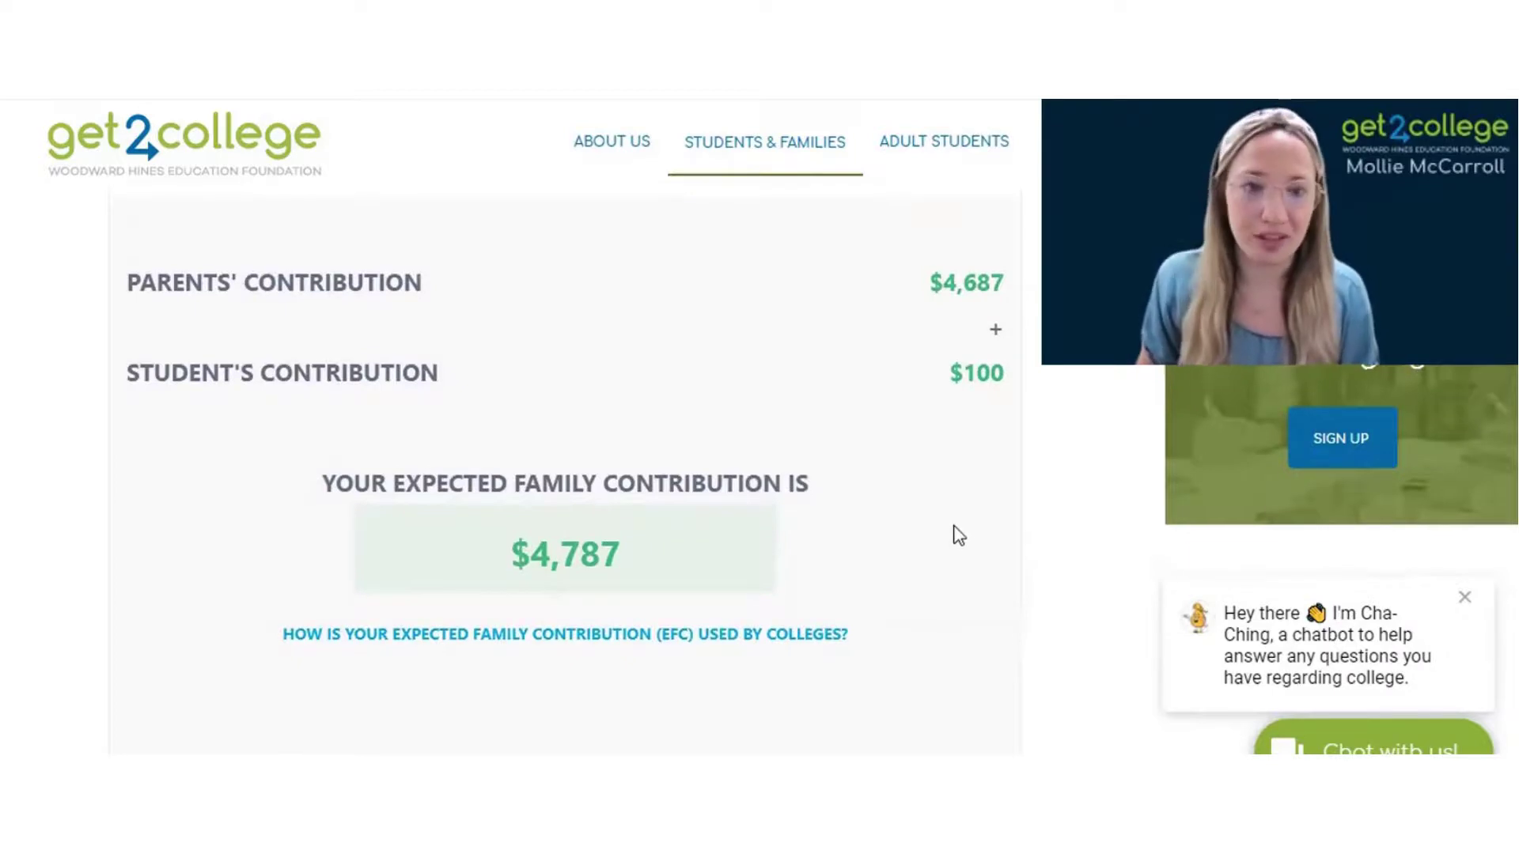
scroll(956, 536, down, 1)
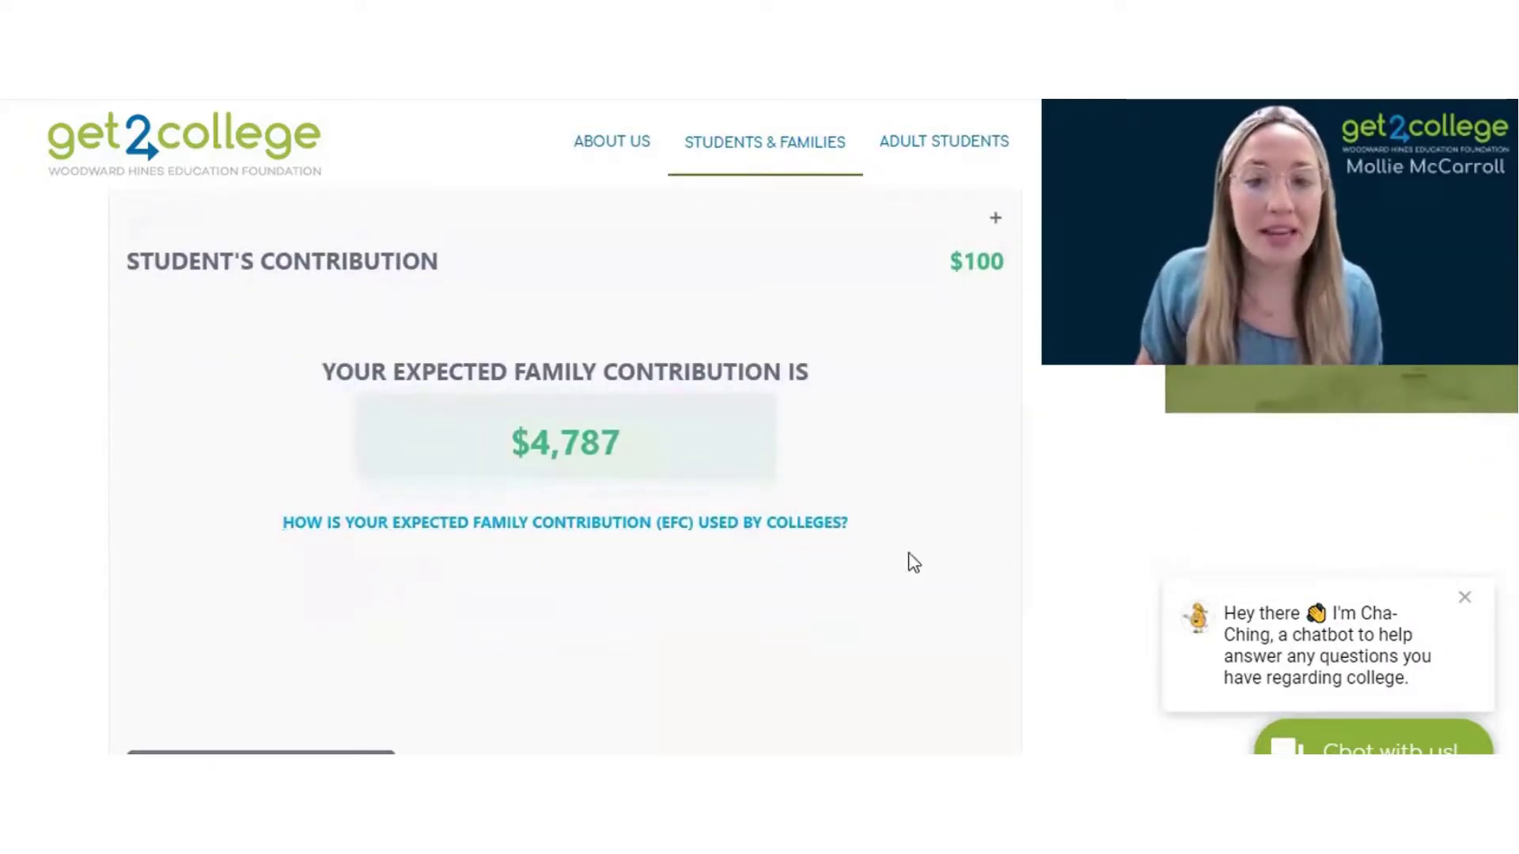
scroll(995, 585, up, 1)
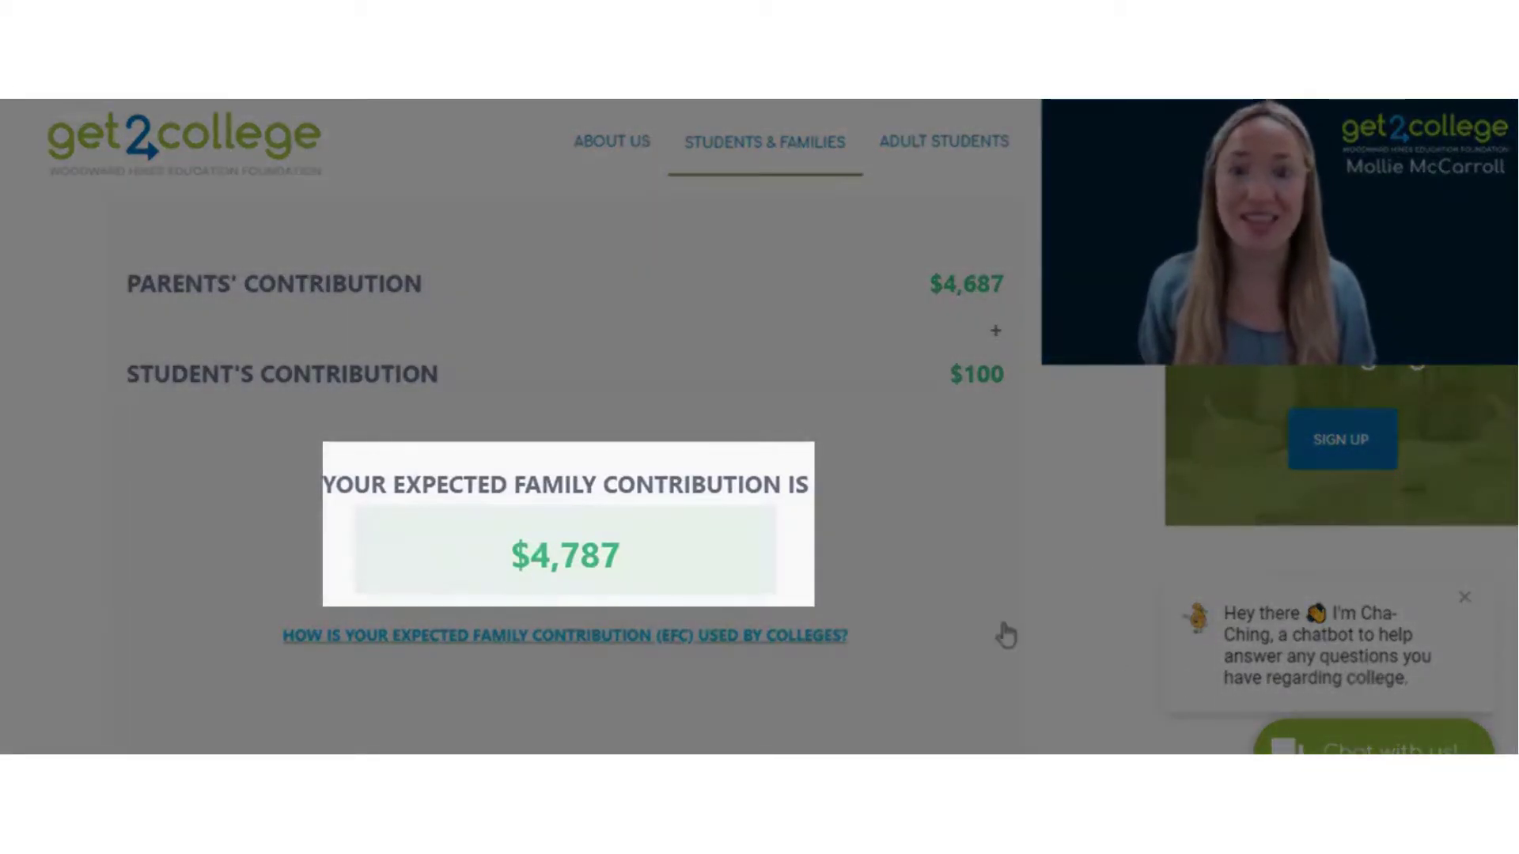
scroll(1004, 631, down, 1)
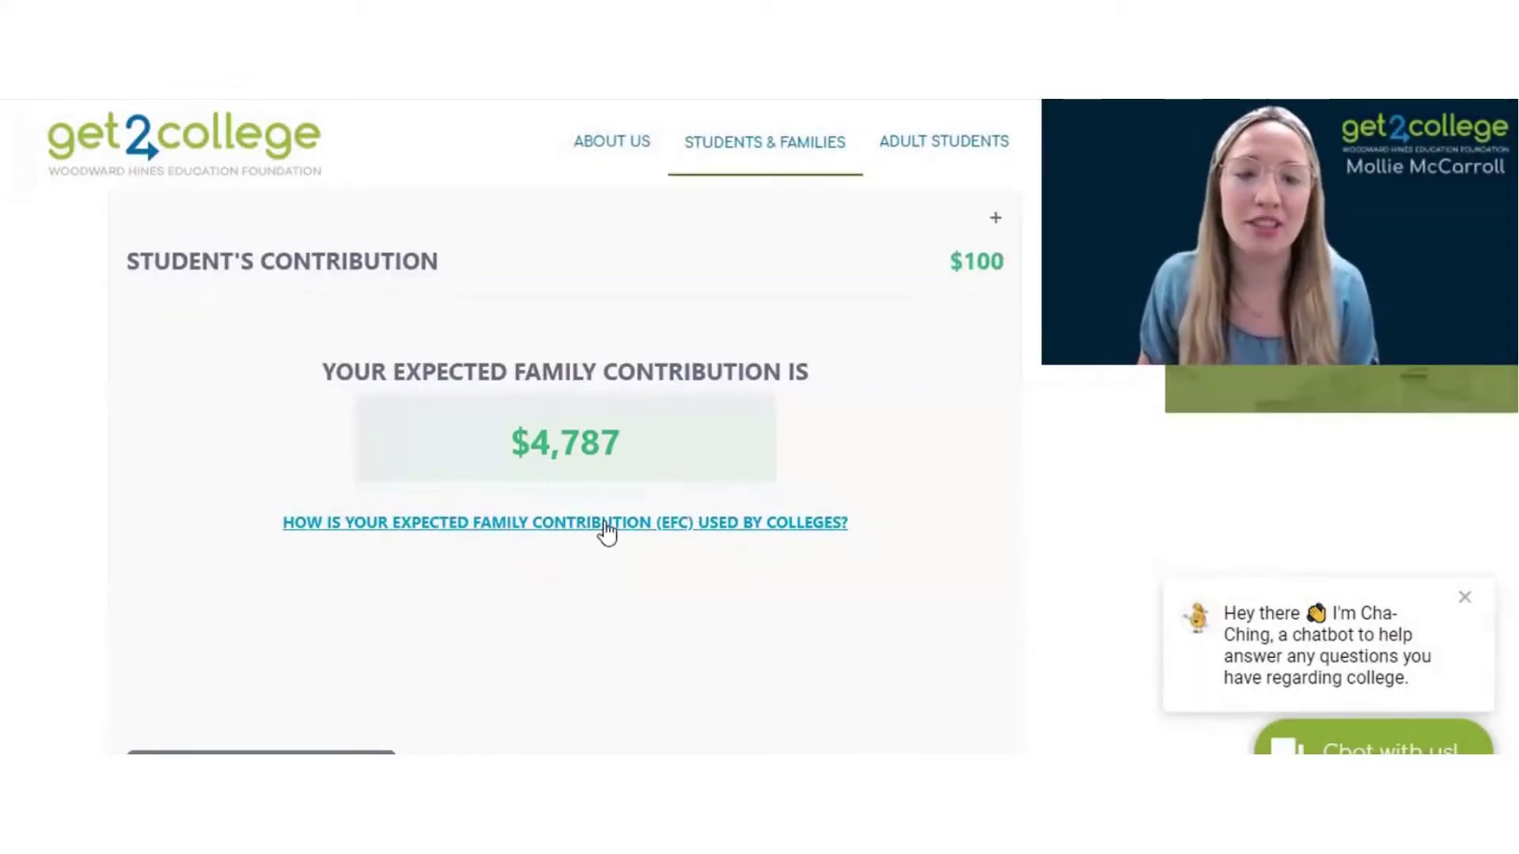
click(771, 524)
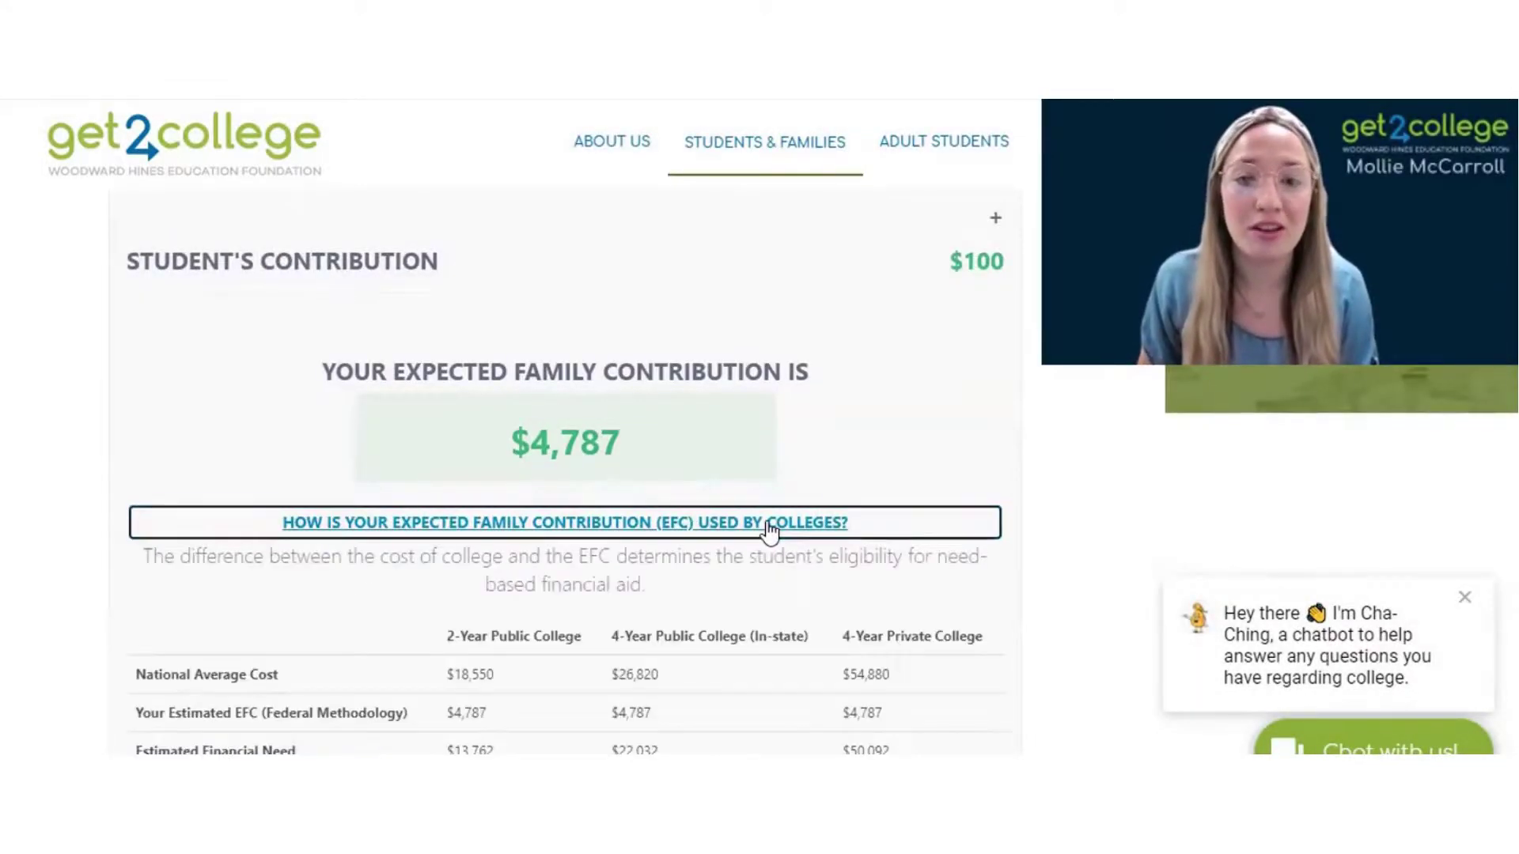
scroll(814, 522, down, 2)
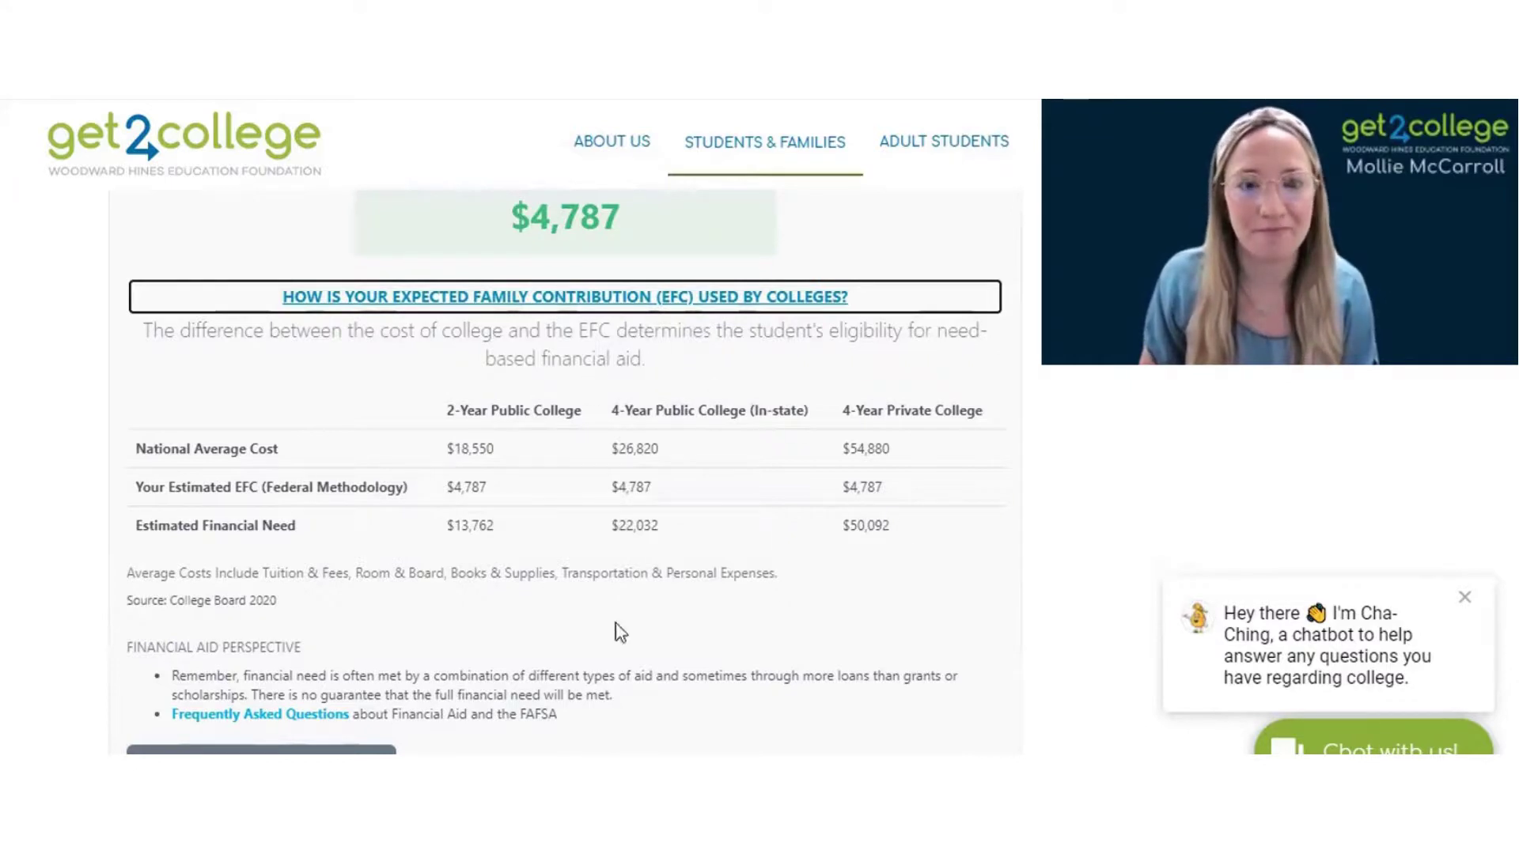
scroll(348, 466, down, 2)
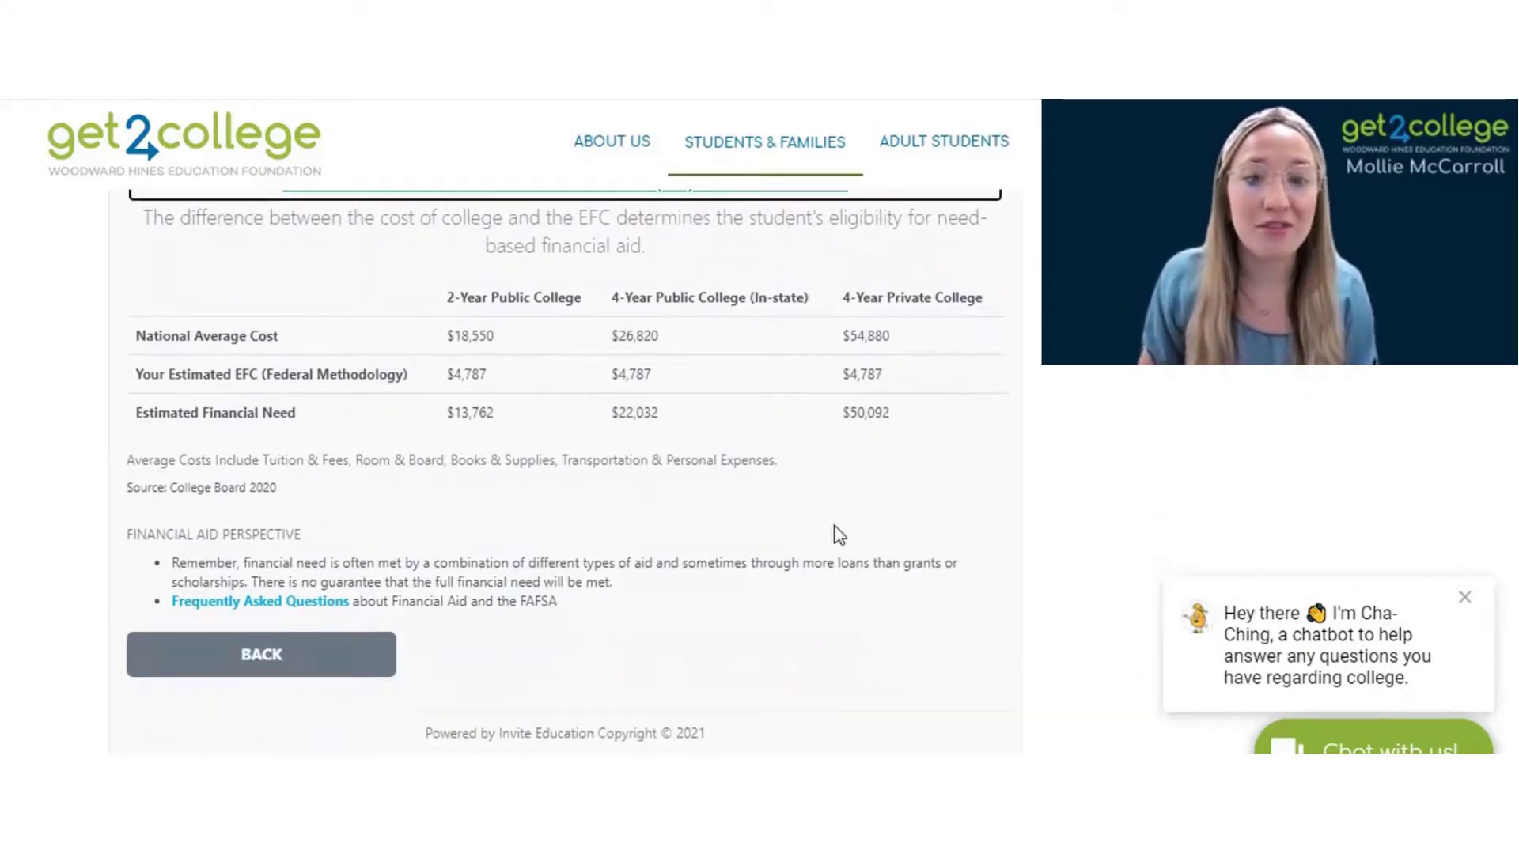
scroll(973, 614, up, 2)
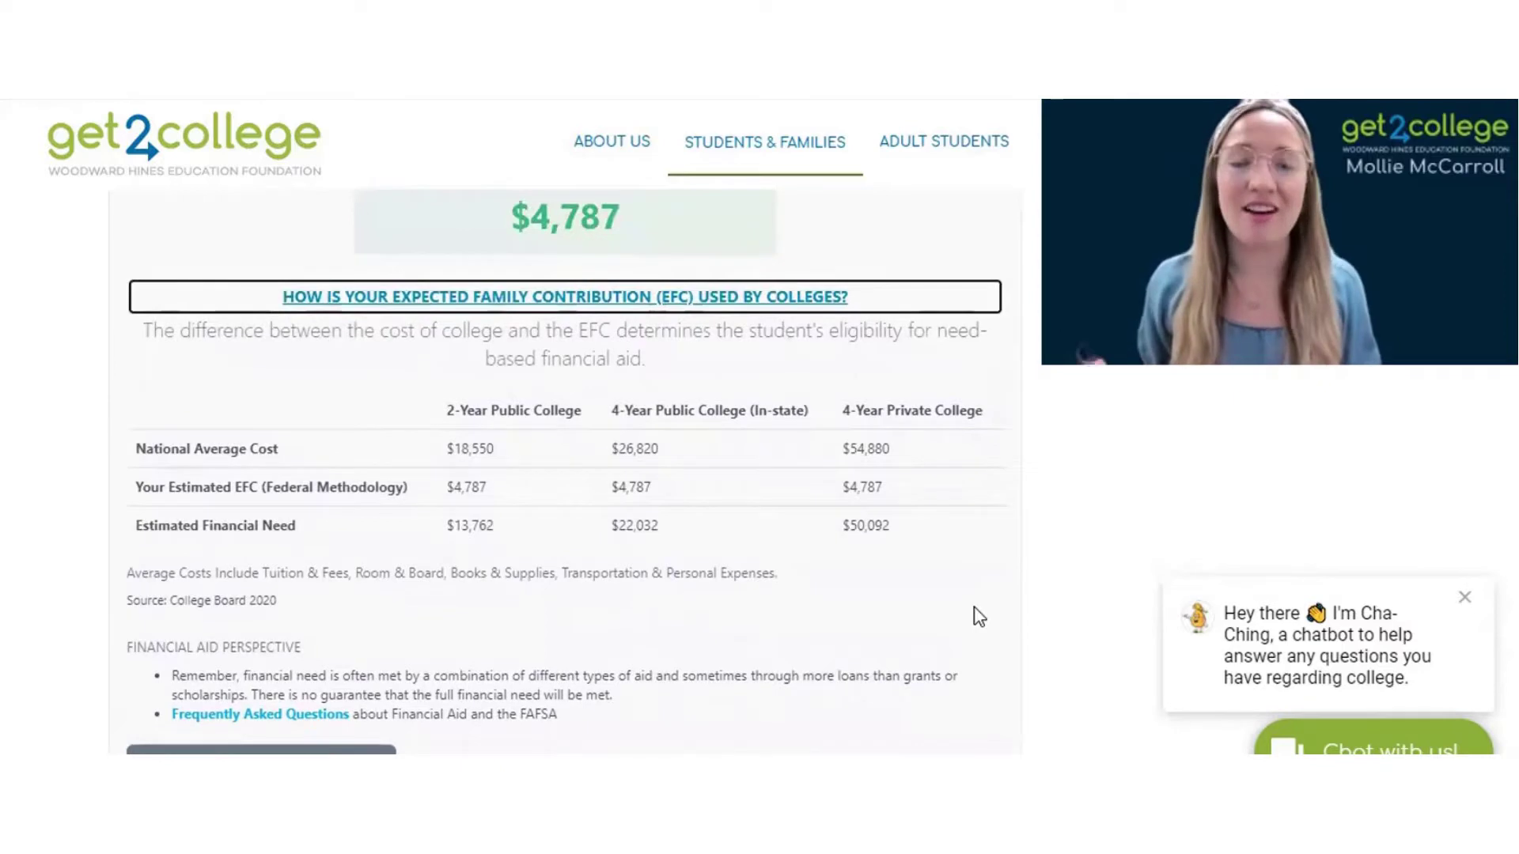